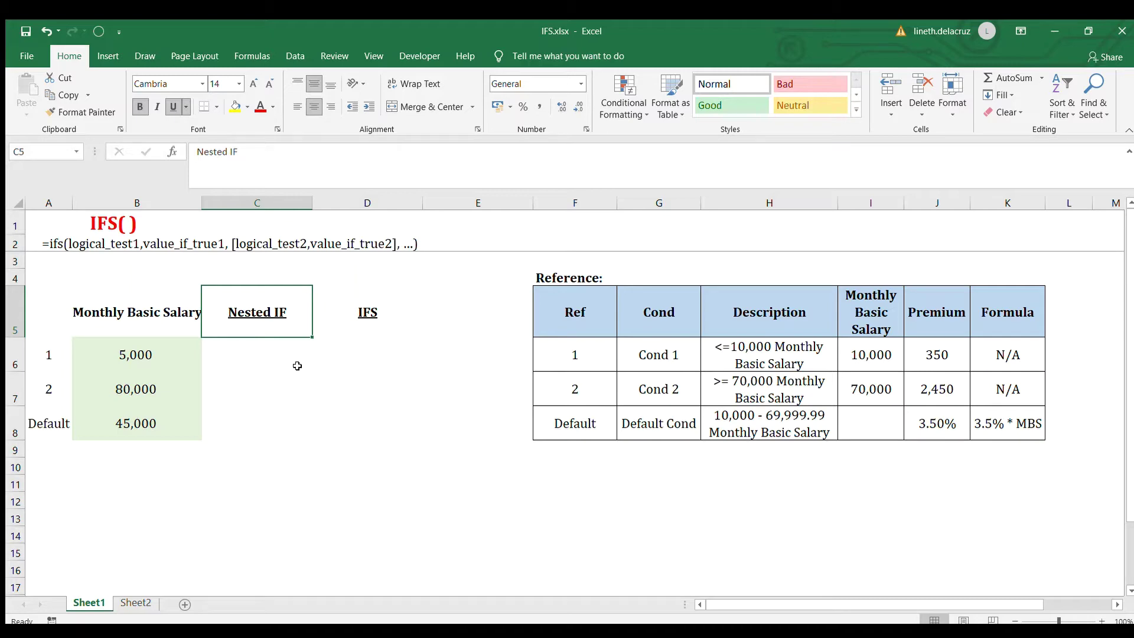
Show Sheet2's yearly premium contribution table with the 2021 rows highlighted
click(136, 603)
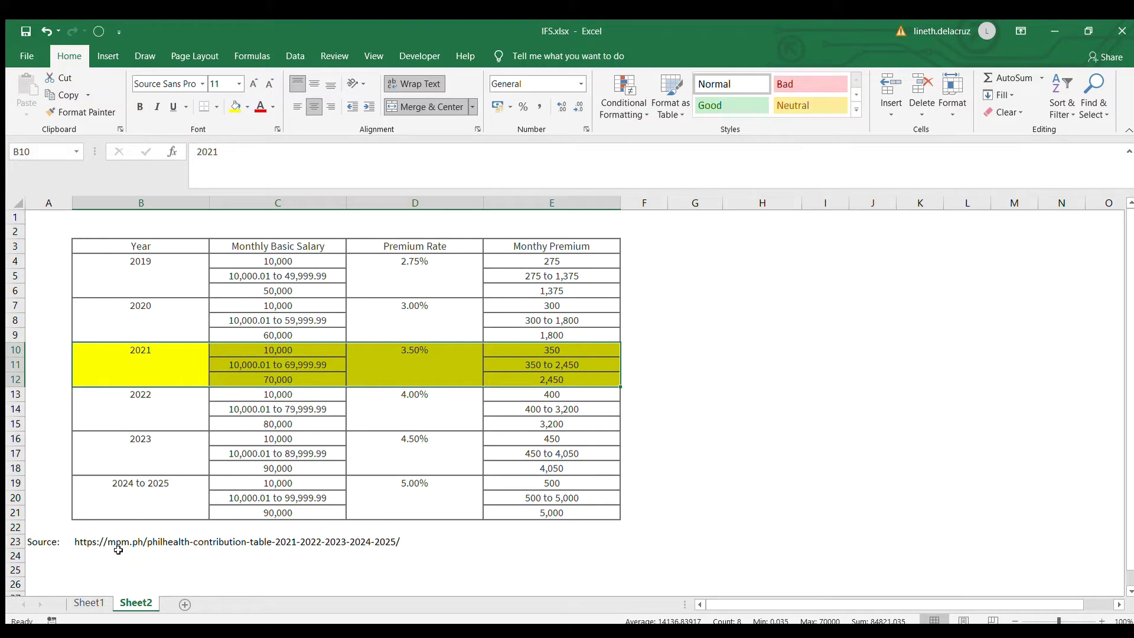
Return to Sheet1 with salaries 5,000, 80,000 and 45,000 beside the premium reference table
click(94, 604)
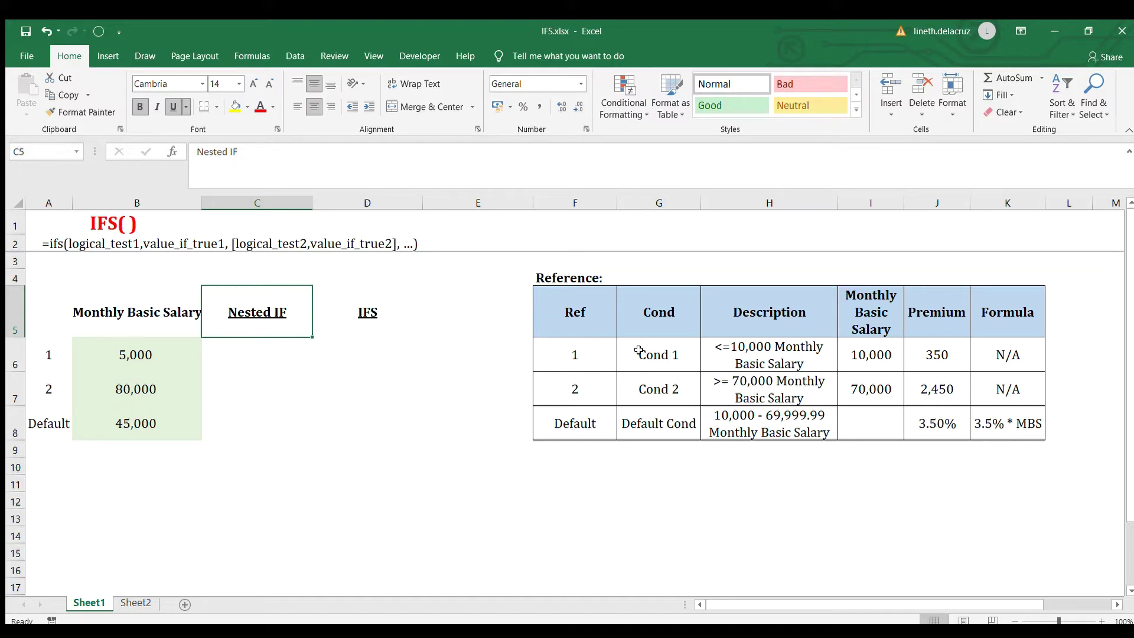
In C6, begin =IF(B6<=I6,J6 so salaries up to 10,000 get the 350 premium
click(236, 352)
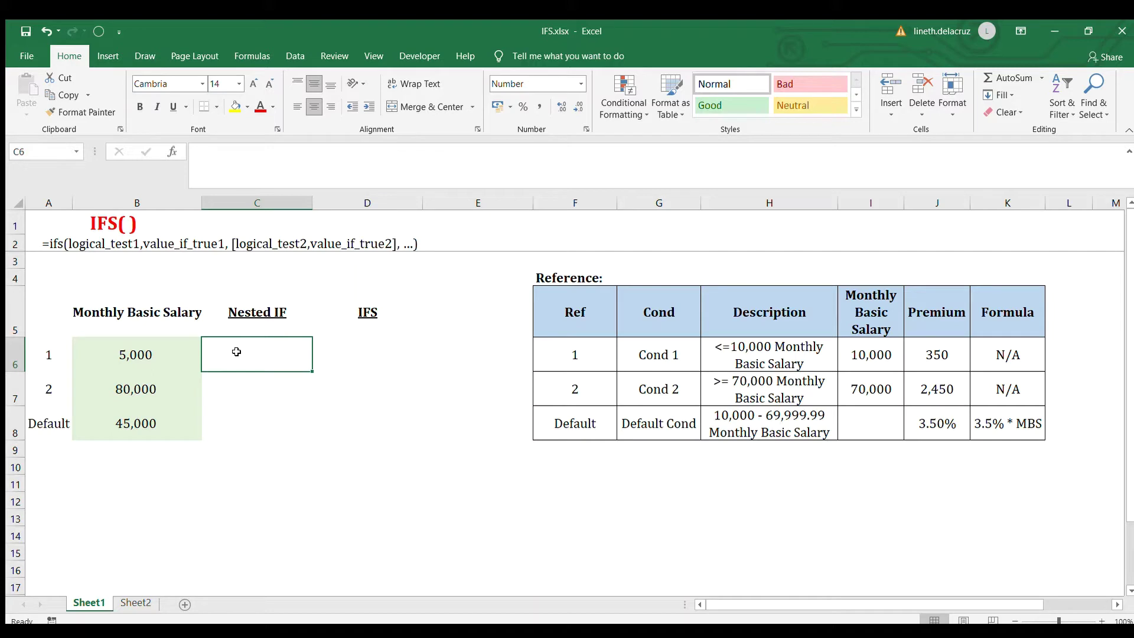
text(=if()
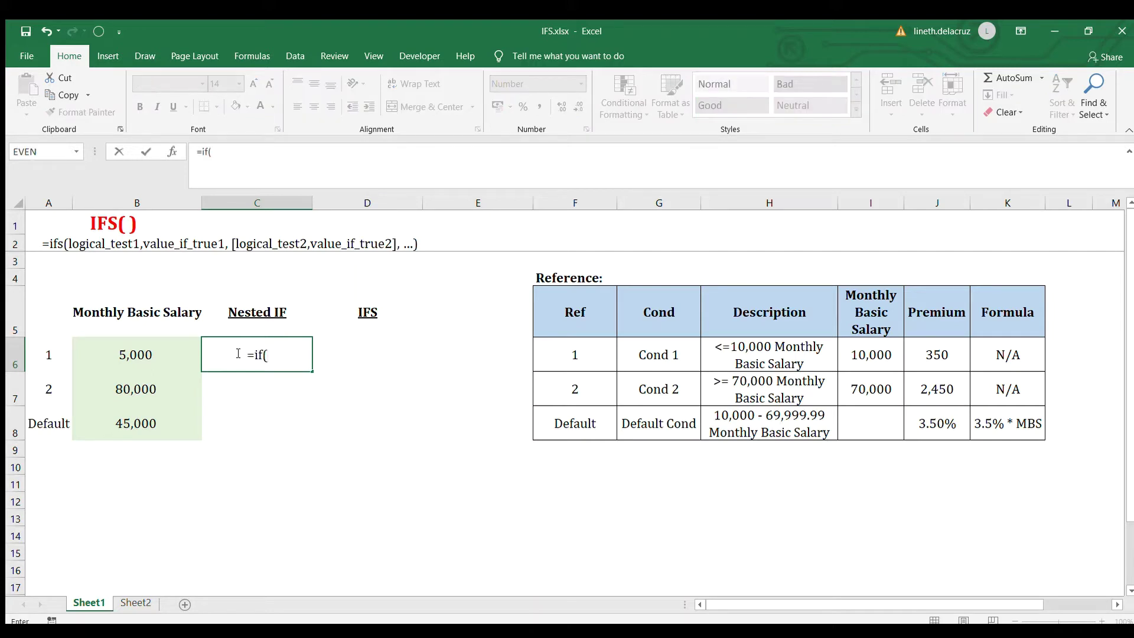
key(Left)
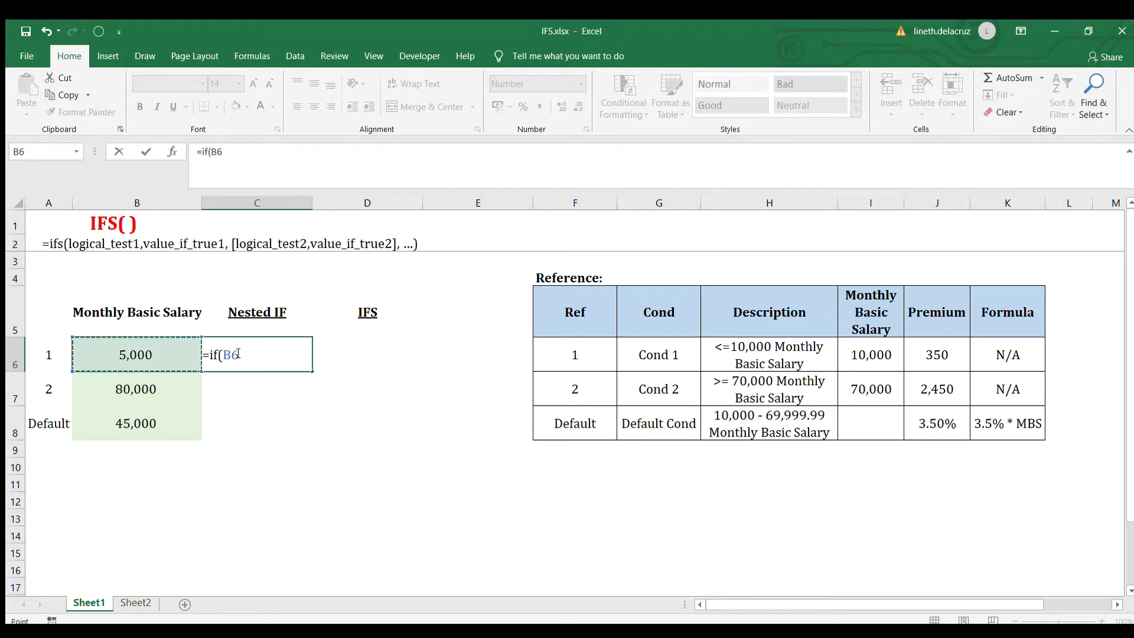
text(<=)
click(860, 346)
text(,)
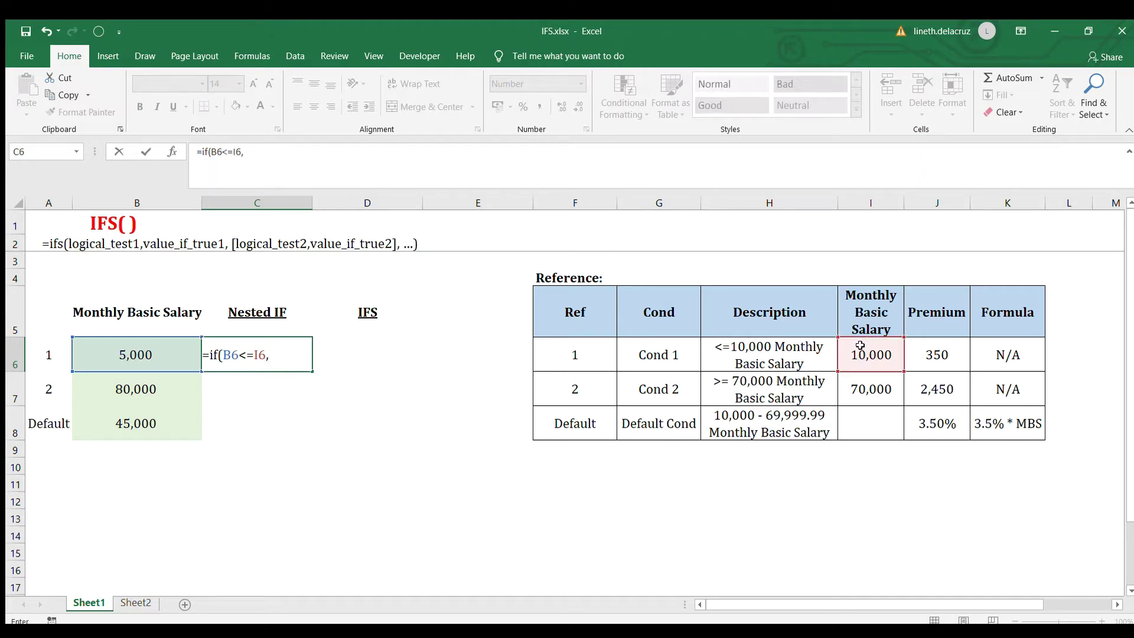
click(944, 360)
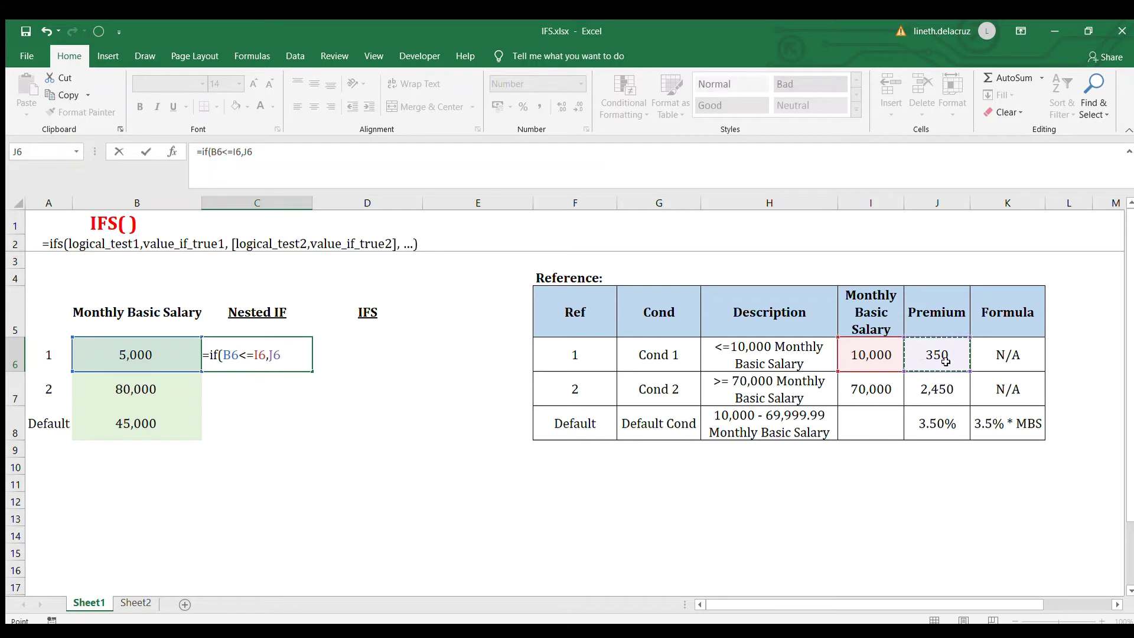
Nest IF(B6>=I7,J7,B6*J8): 2,450 from 70,000 upward, otherwise salary times 3.50%
text(,if()
click(141, 346)
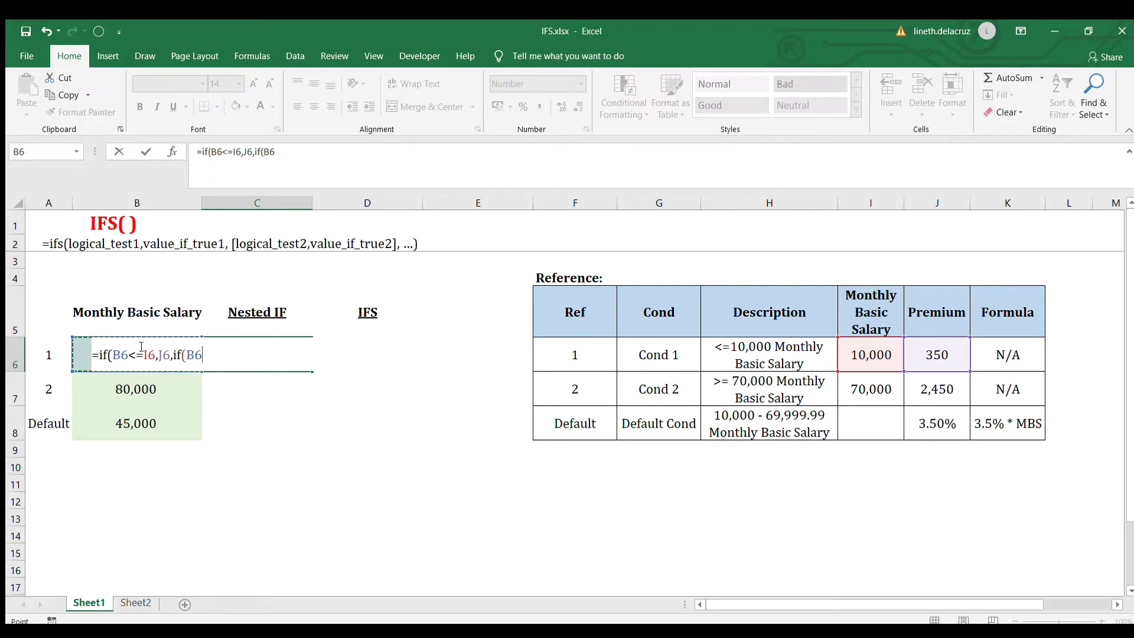
text(>=)
click(886, 393)
text(,)
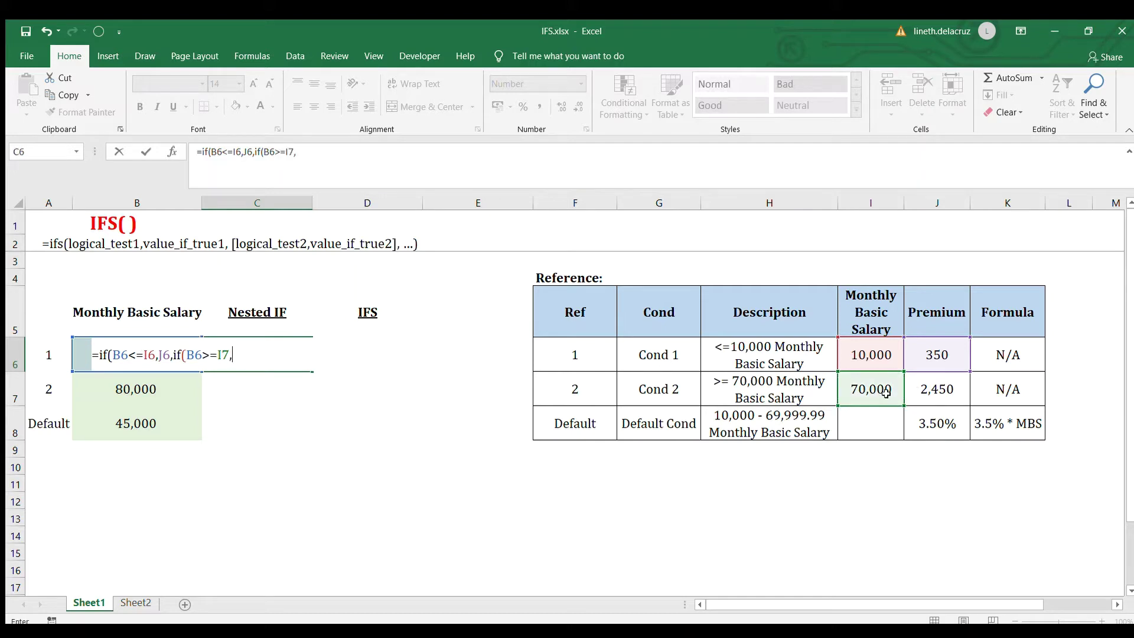
click(941, 385)
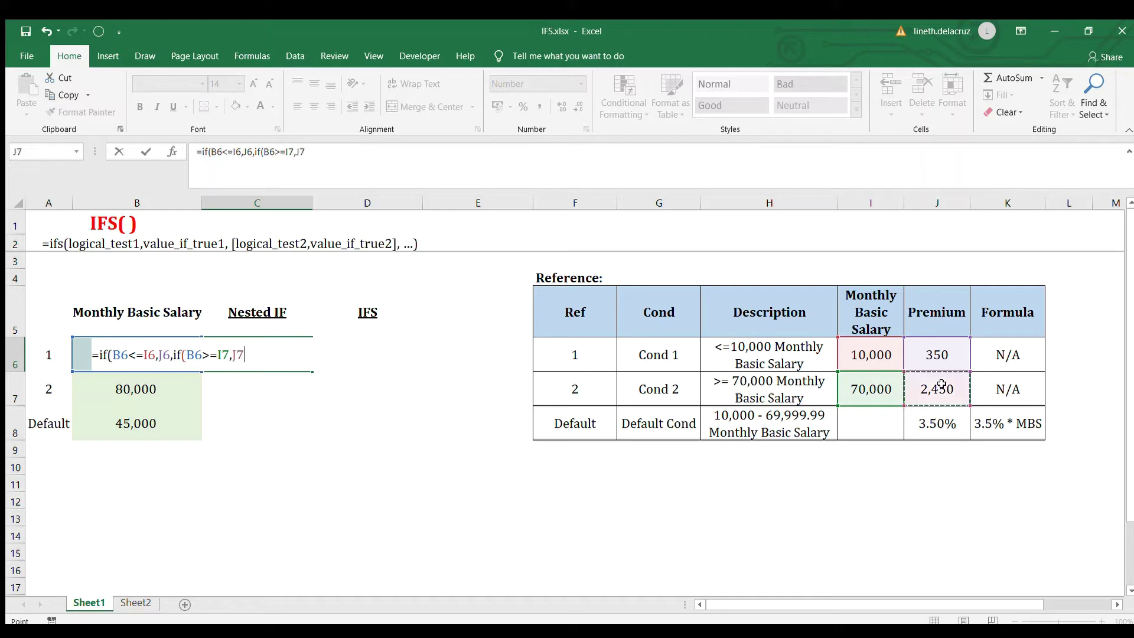
text(,)
click(81, 354)
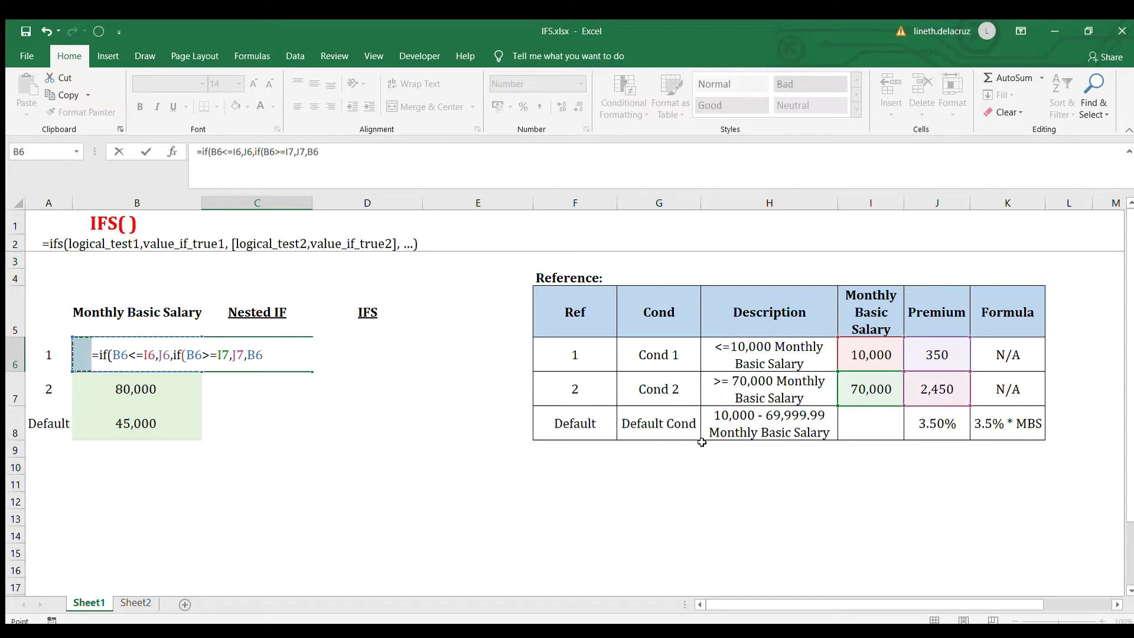
text(*)
click(944, 424)
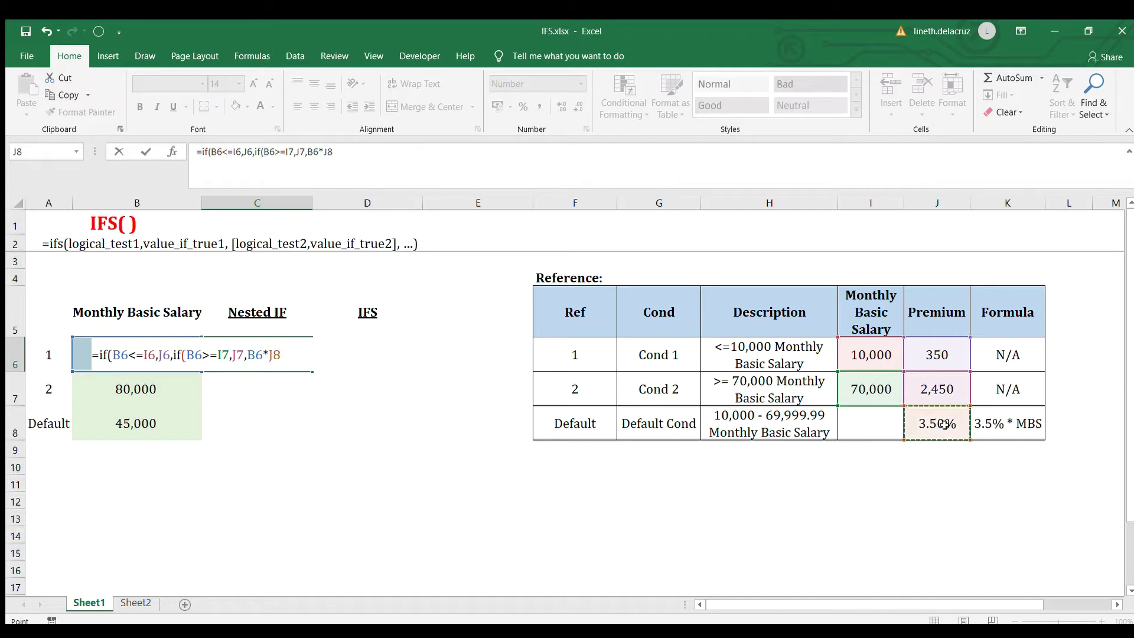
text()))
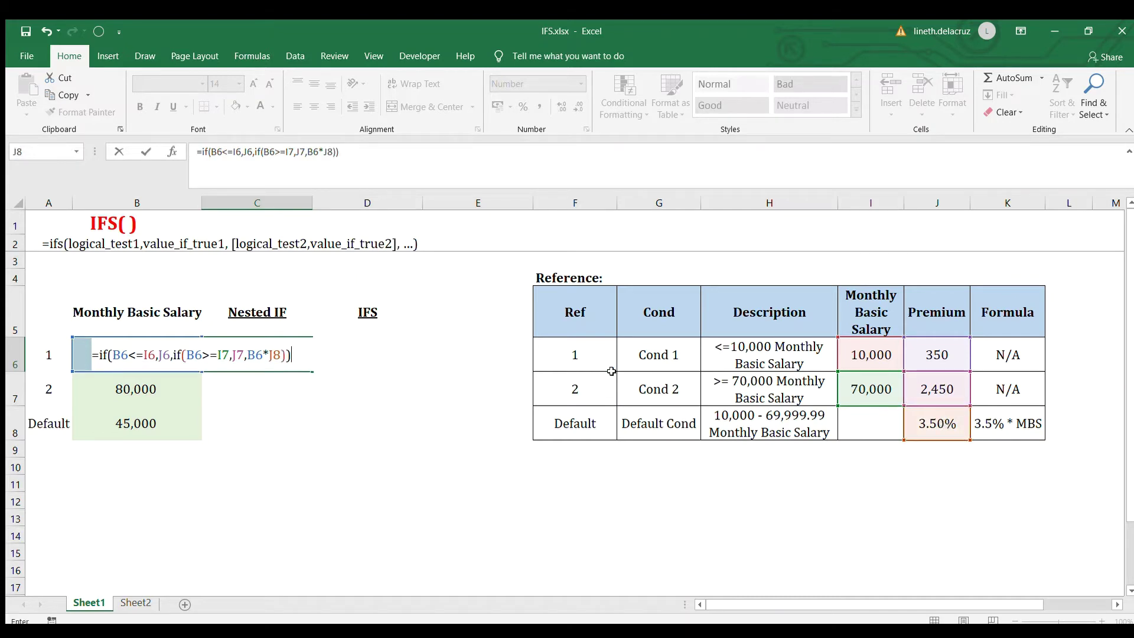
drag(147, 354, 167, 353)
Make the I6, J6, I7, J7 and J8 references absolute and commit the C6 formula
key(F4)
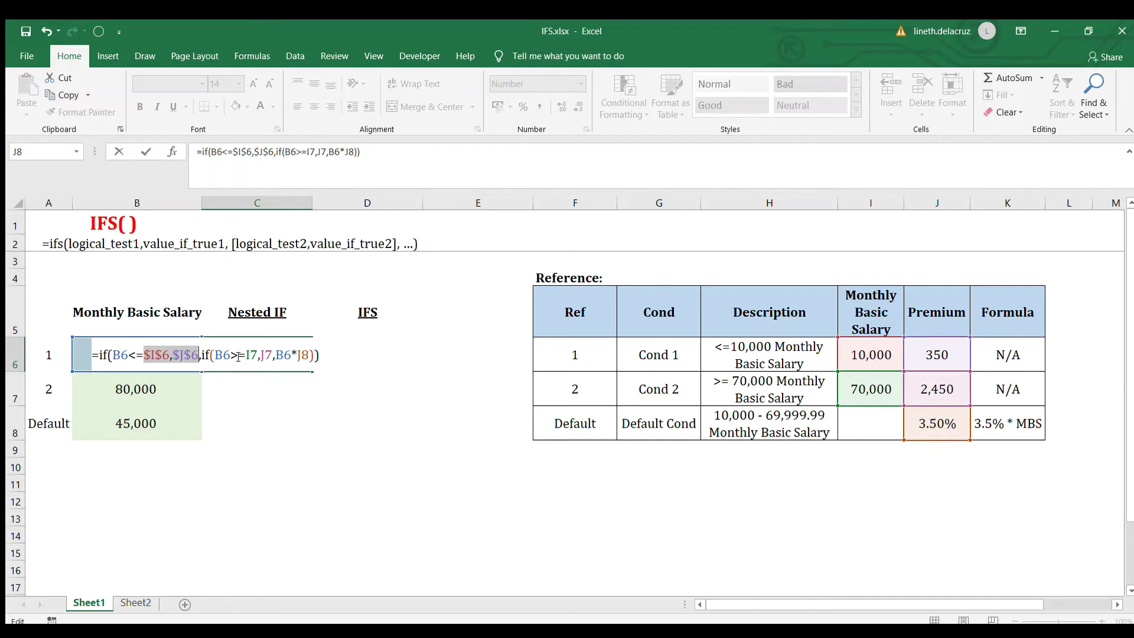
drag(245, 354, 273, 354)
key(F4)
key(End)
double_click(334, 354)
key(F4)
key(Return)
Copy C6's nested IF to C7:C8, giving 350, 2,450 and 1,575
key(Up)
key(ctrl+c)
key(Down)
key(shift+Down)
key(ctrl+v)
key(Up)
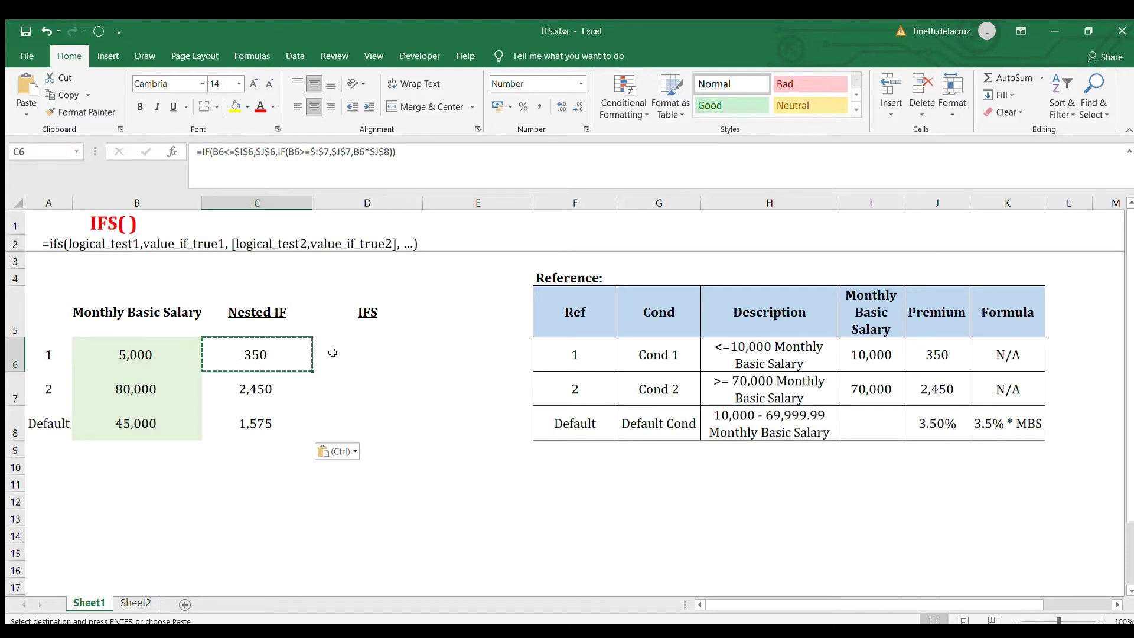
click(333, 353)
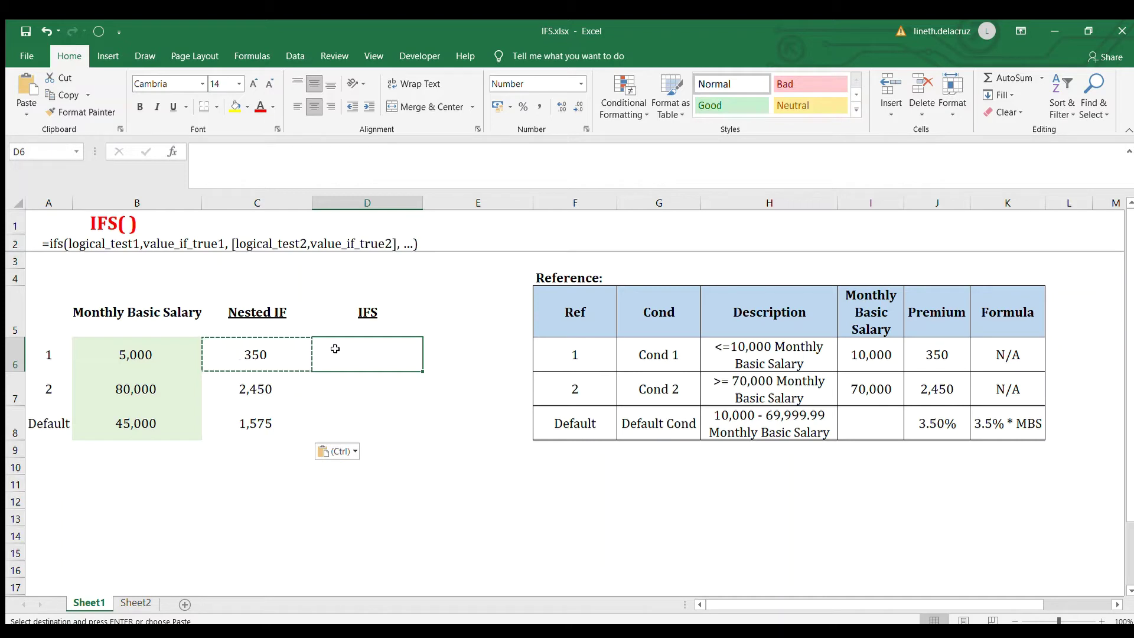
In D6, start =IFS with the first pair: B6<=I6 returns J6 (350)
text(=)
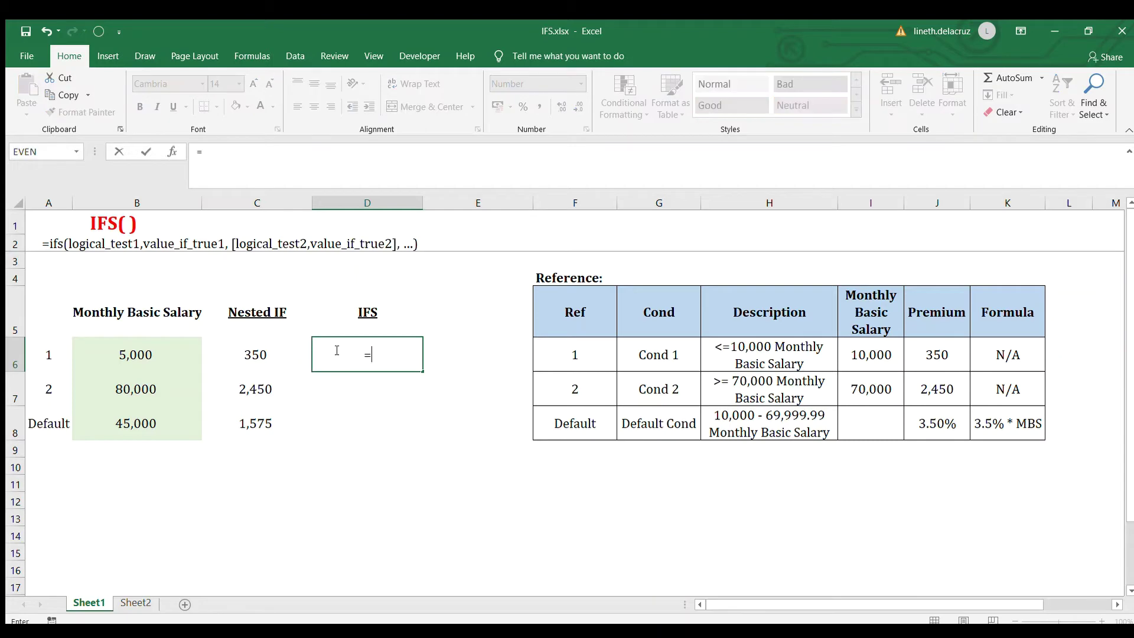
text(ifs()
key(Left)
key(Left)
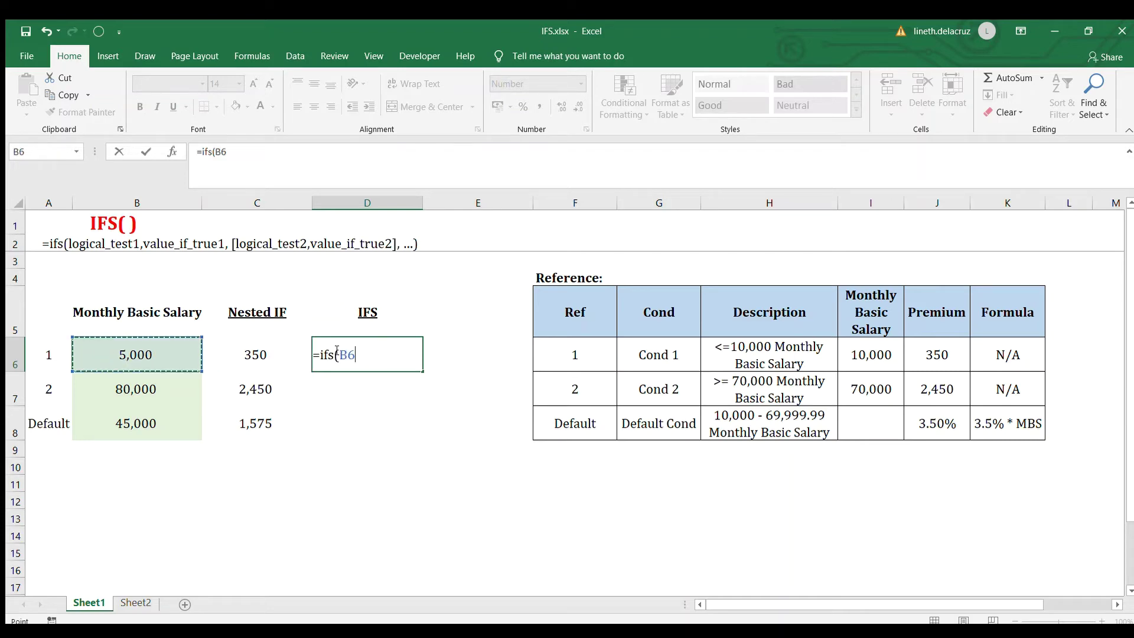
text(<=)
click(874, 355)
text(,)
click(943, 354)
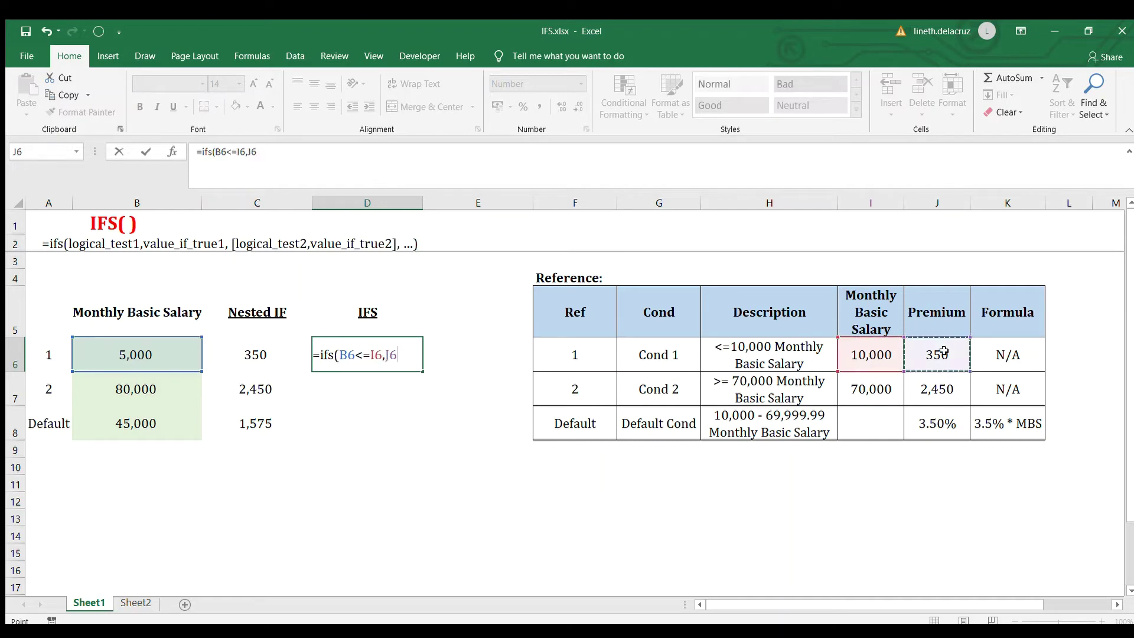
Add the second pair: B6>=I7 returns J7 (2,450), with no default case
text(,)
key(Left)
key(Left)
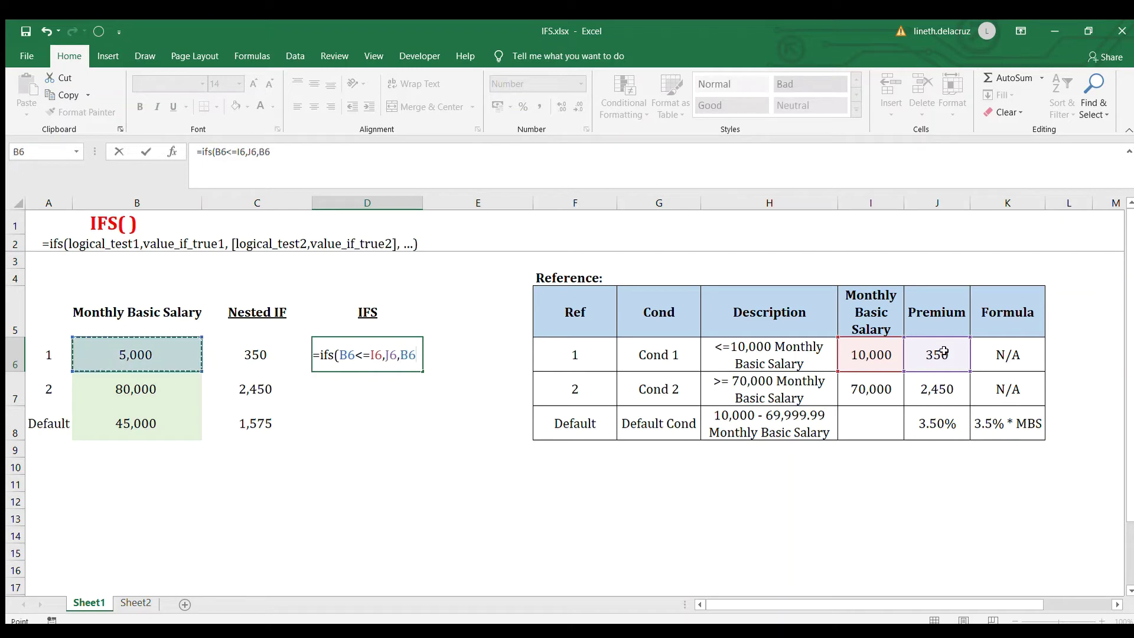
text(>=)
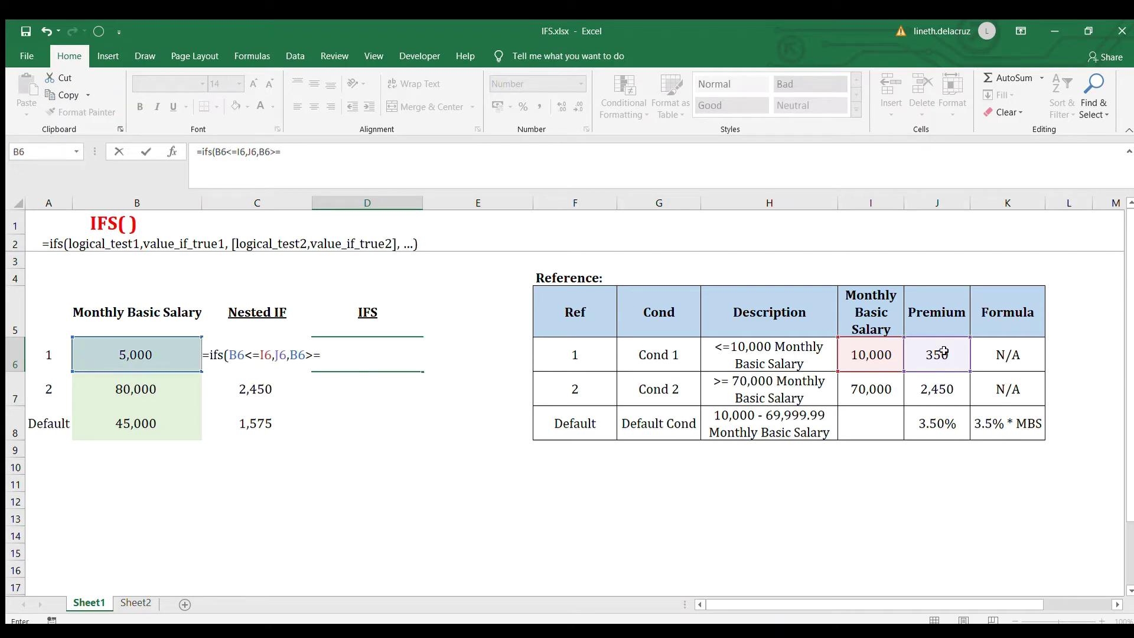
click(889, 388)
text(,)
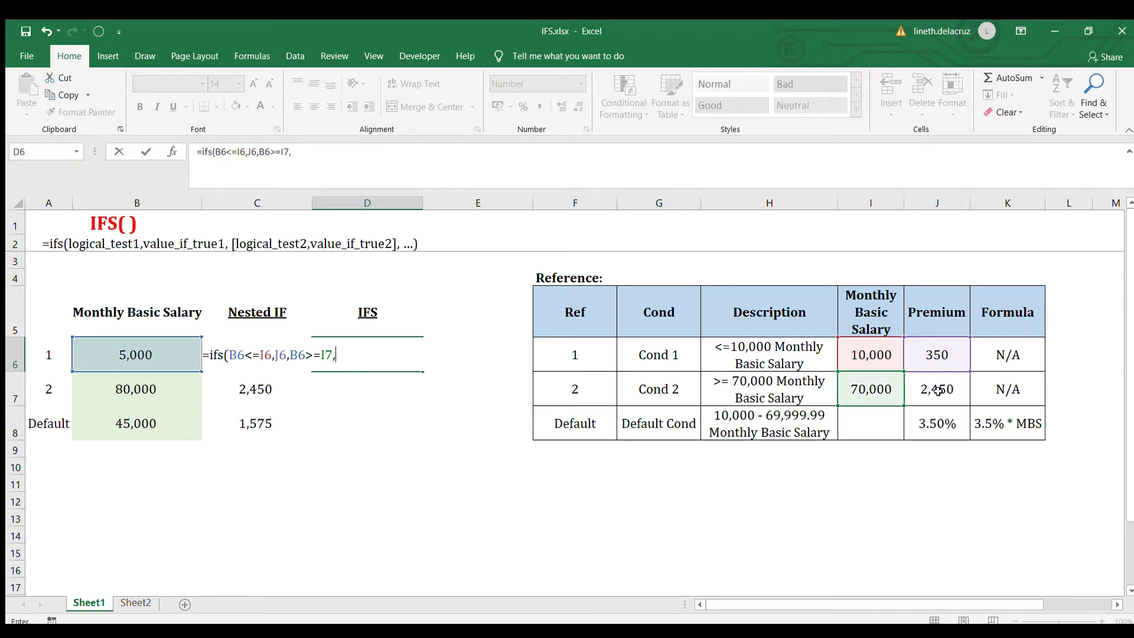
click(935, 382)
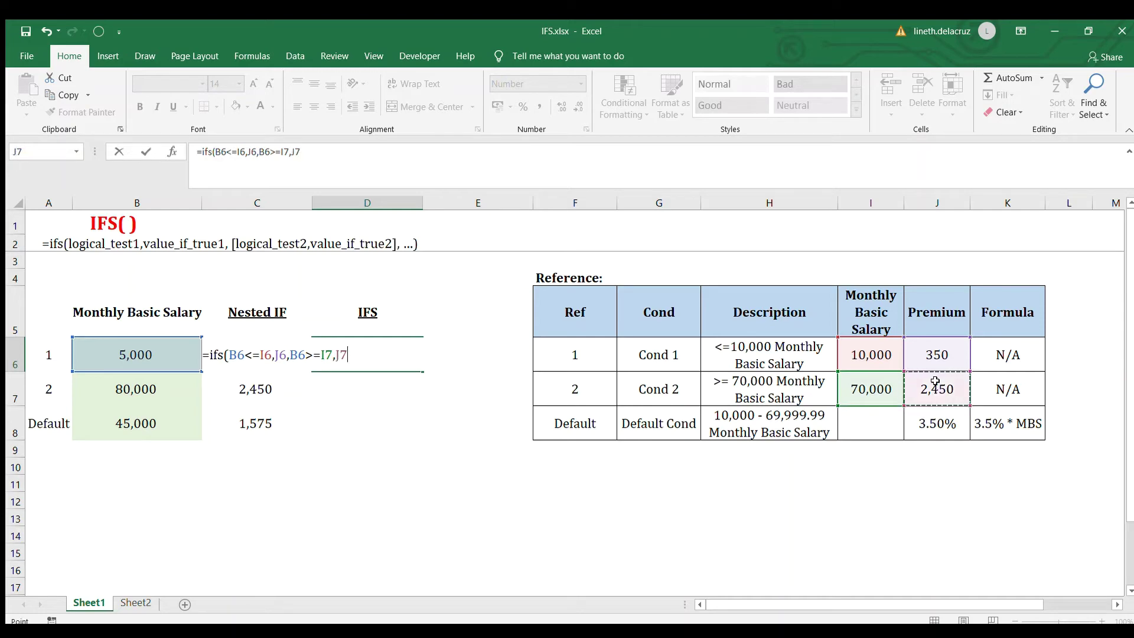
text(,)
Make the I6, J6, I7 and J7 references absolute and commit the D6 IFS formula
drag(265, 355, 279, 355)
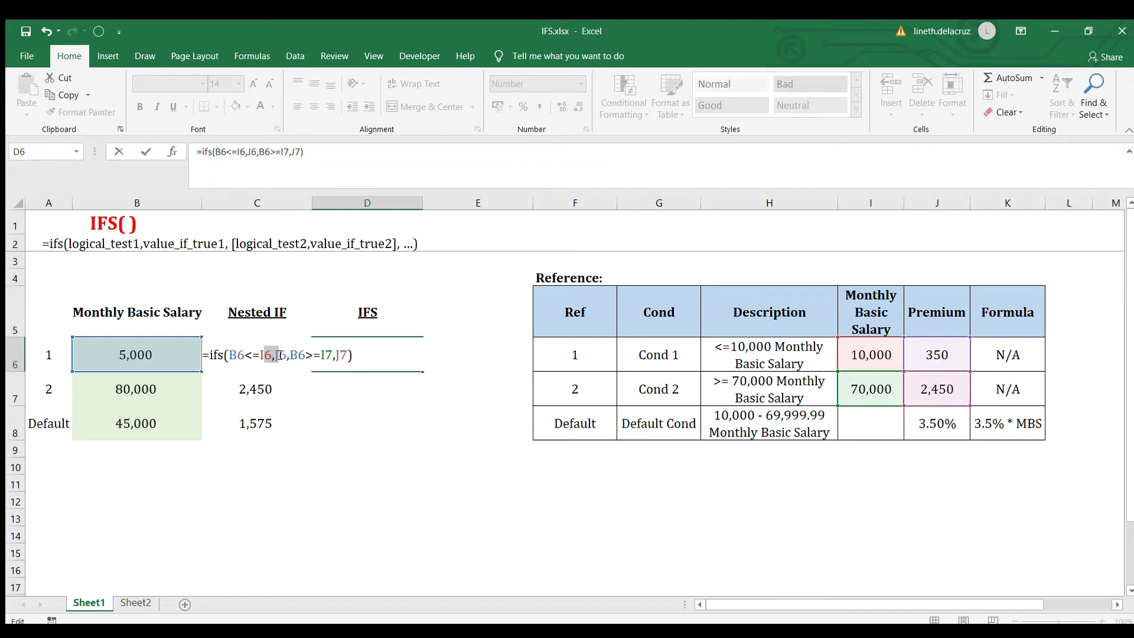
key(F4)
click(357, 355)
key(F4)
drag(349, 355, 368, 423)
key(Return)
Copy D6 to D7:D8, which returns 350, 2,450 and #N/A for the 45,000 salary
click(367, 354)
key(ctrl+c)
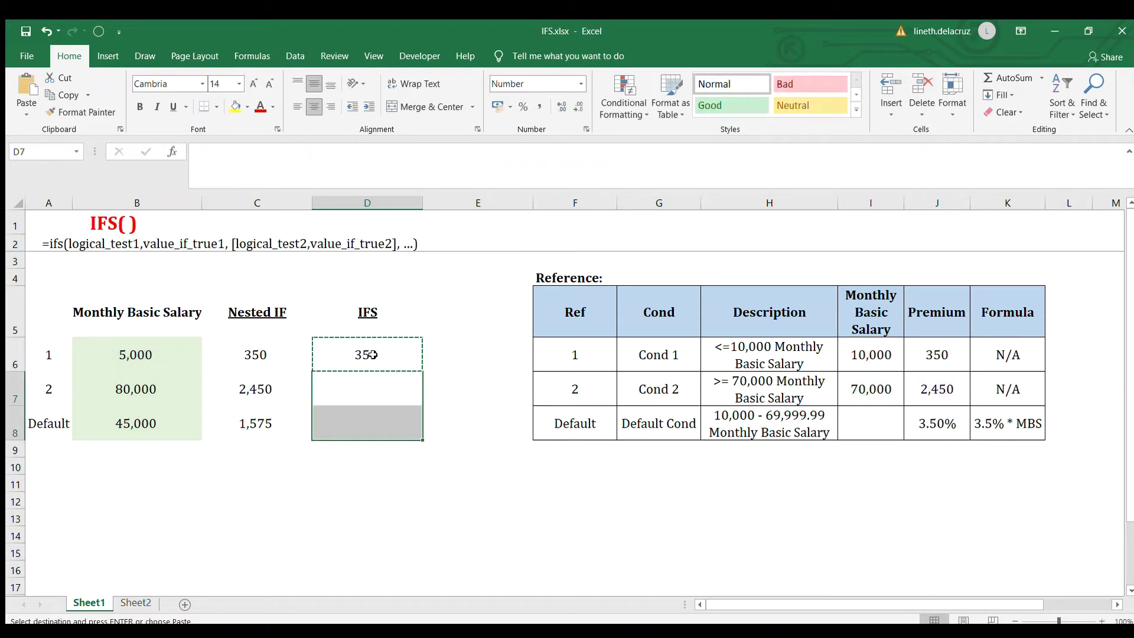
key(ctrl+v)
click(373, 354)
key(Down)
key(Down)
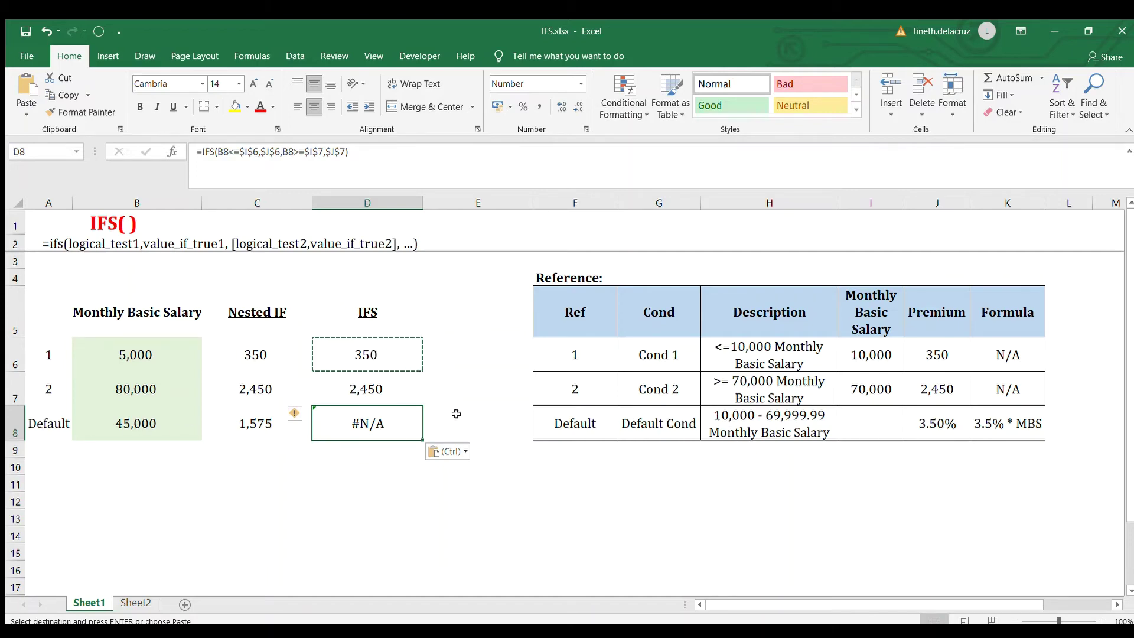
click(363, 353)
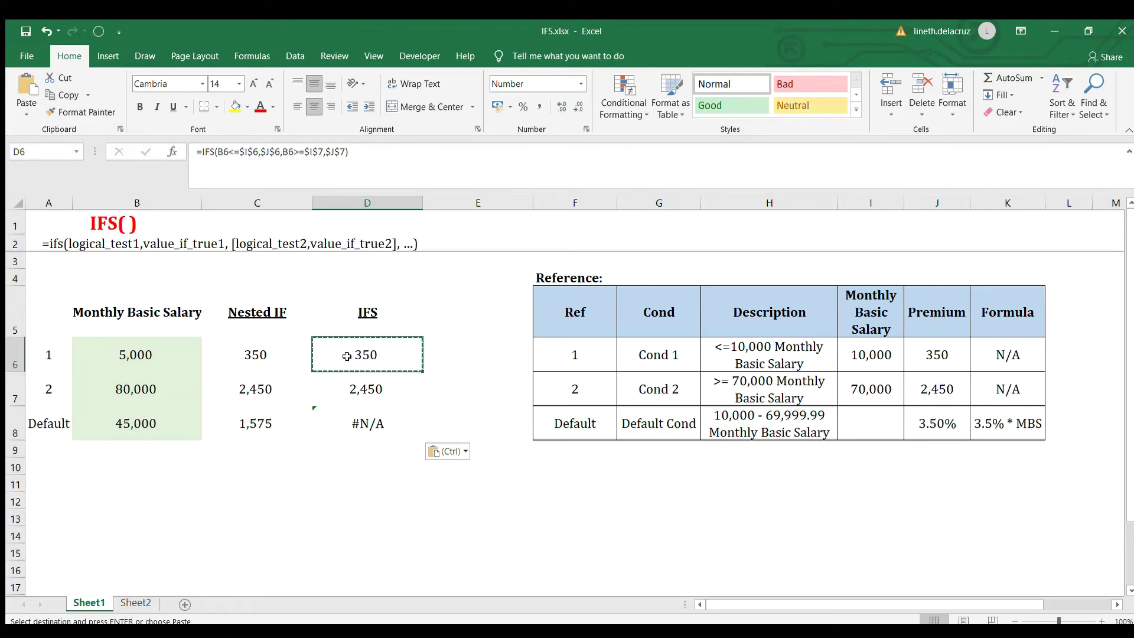
double_click(347, 356)
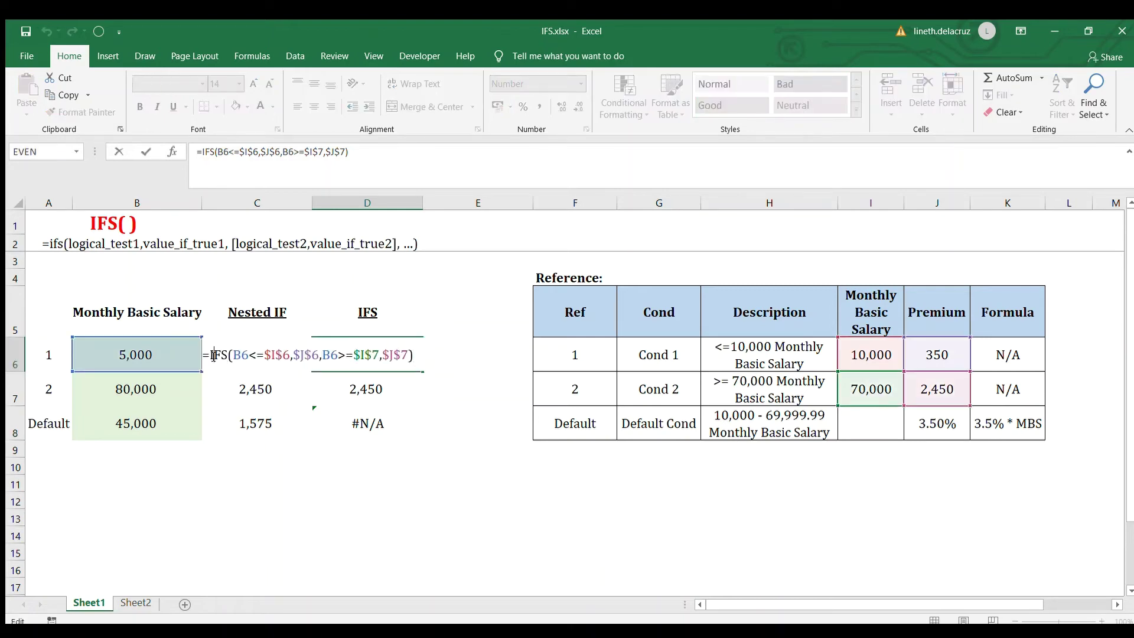
Wrap D6's IFS in IFNA with B6*$J$8 as the fallback value
text(ifna)
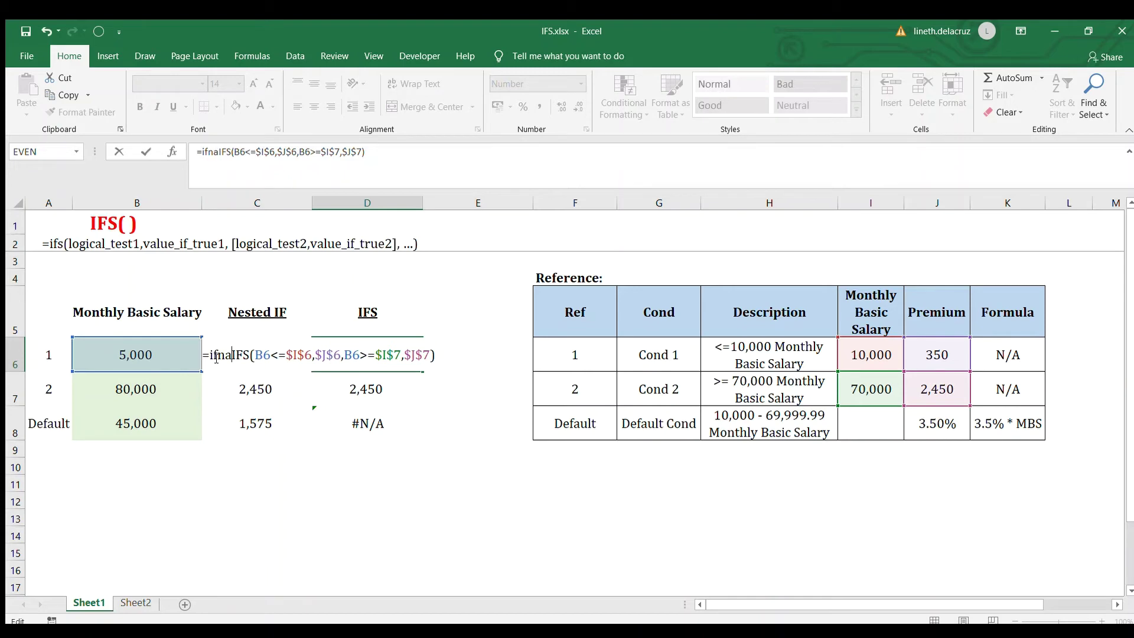
text(()
key(End)
text(,)
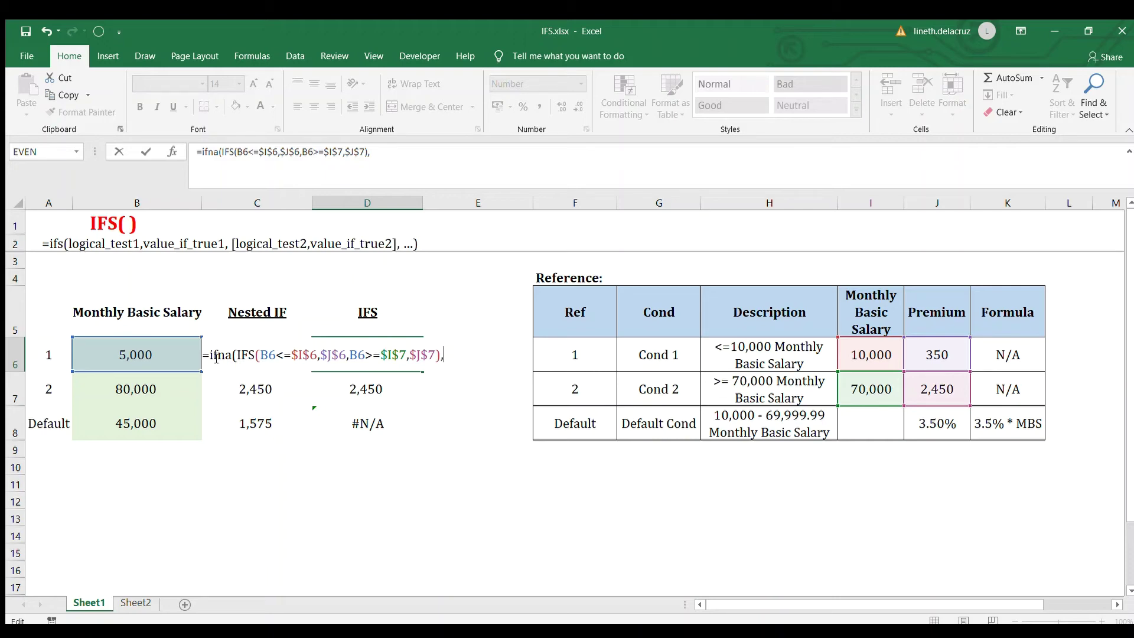
click(127, 351)
text(*)
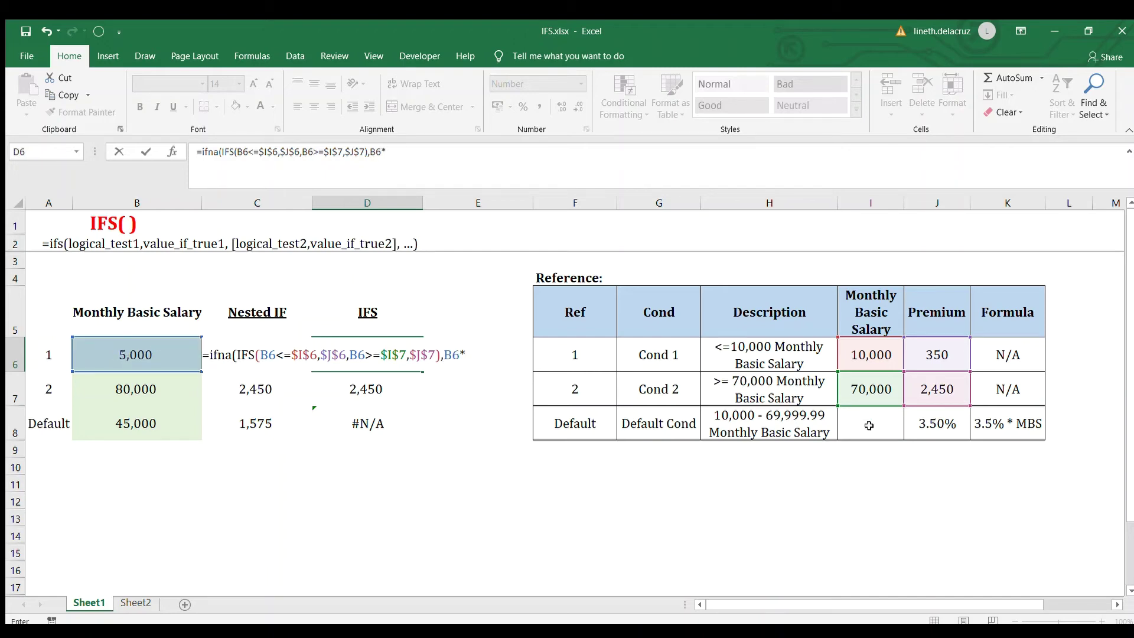
click(908, 427)
key(F4)
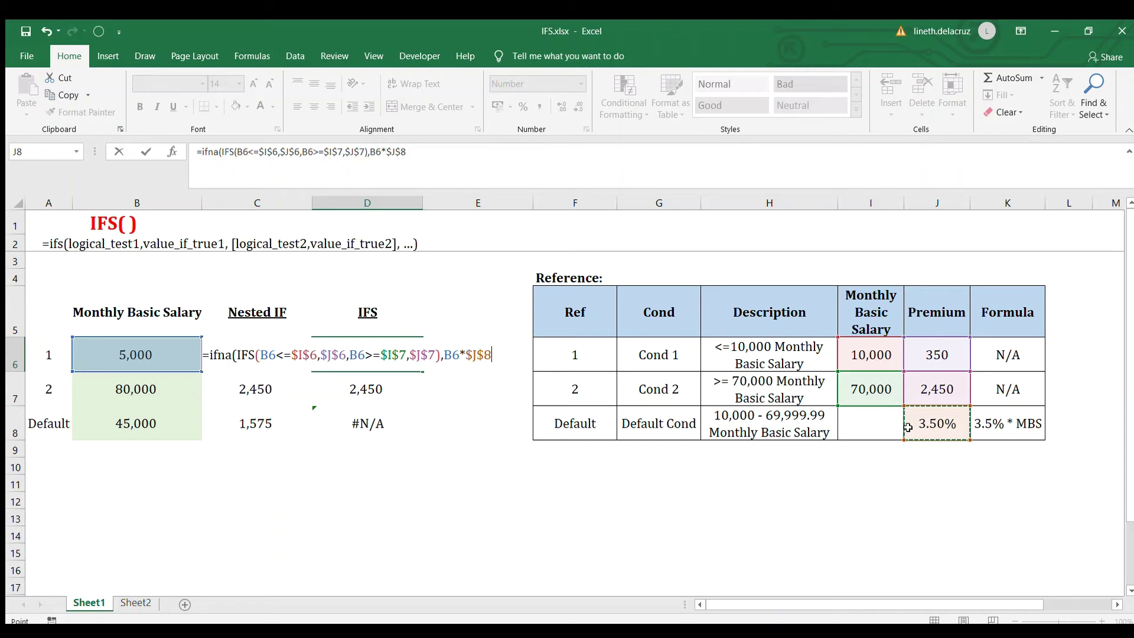
text())
key(Return)
Copy D6 to D7:D8 so the 45,000 salary returns 1,575, matching C8
key(Up)
key(ctrl+c)
key(Down)
key(shift+Down)
key(Down)
key(ctrl+v)
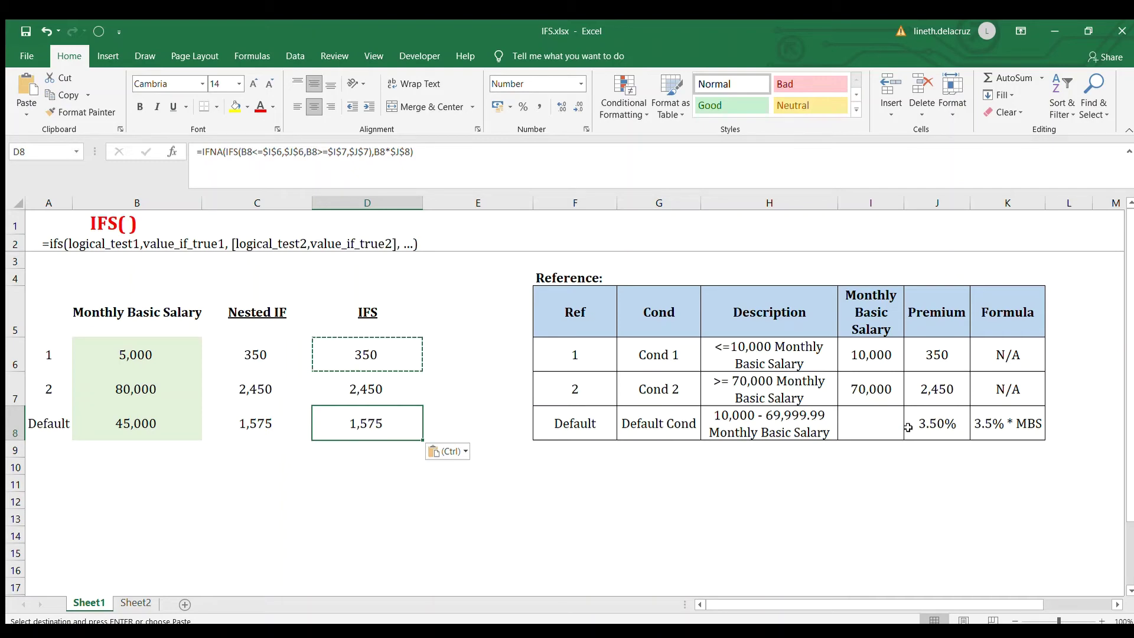
key(Left)
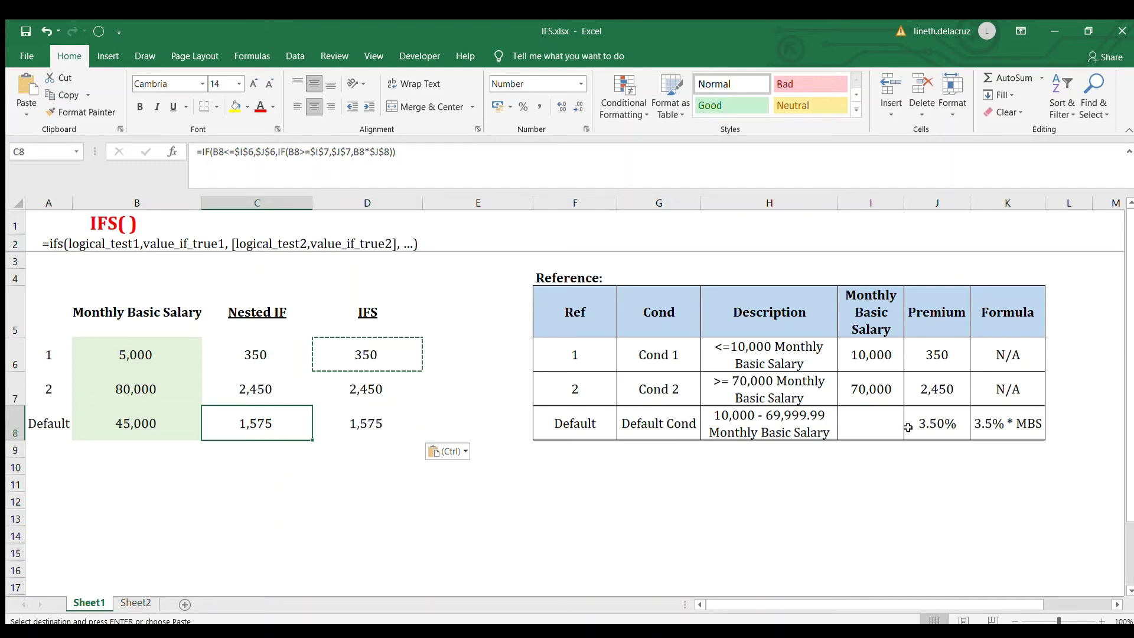
key(Right)
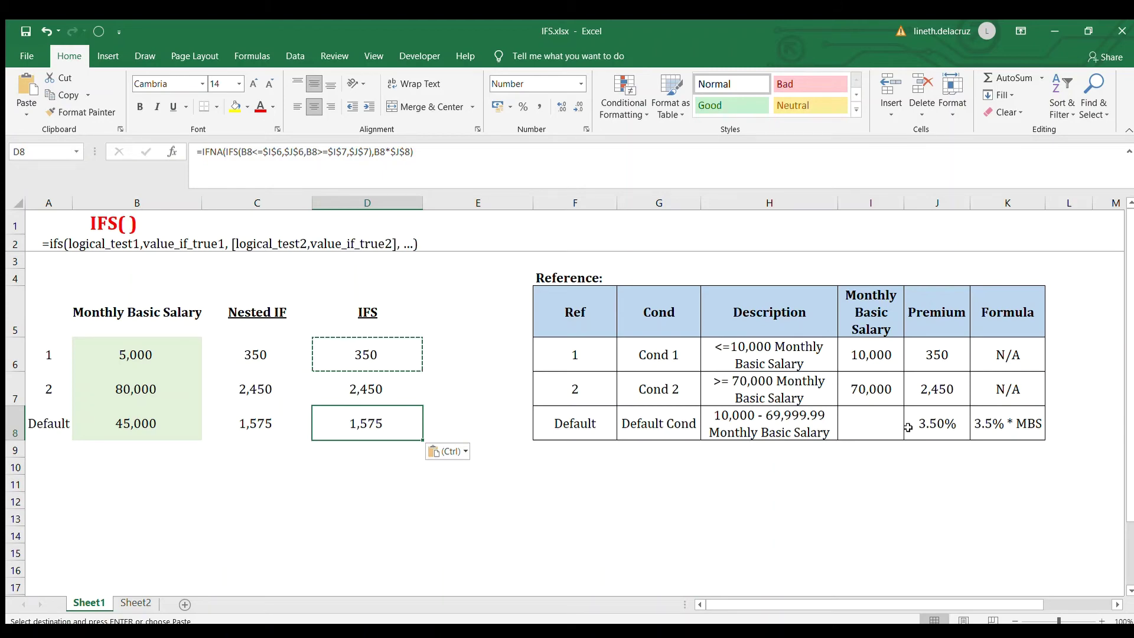
key(Up)
key(Up)
key(Up)
Copy the IFS header from D5 to E5
key(ctrl+c)
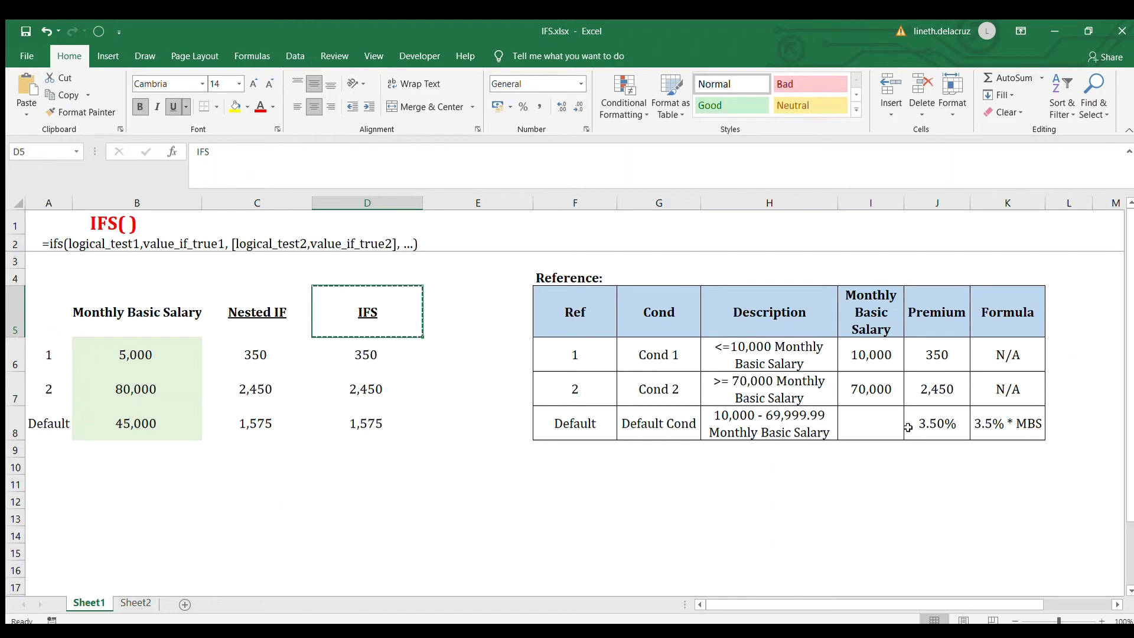
key(Right)
key(ctrl+v)
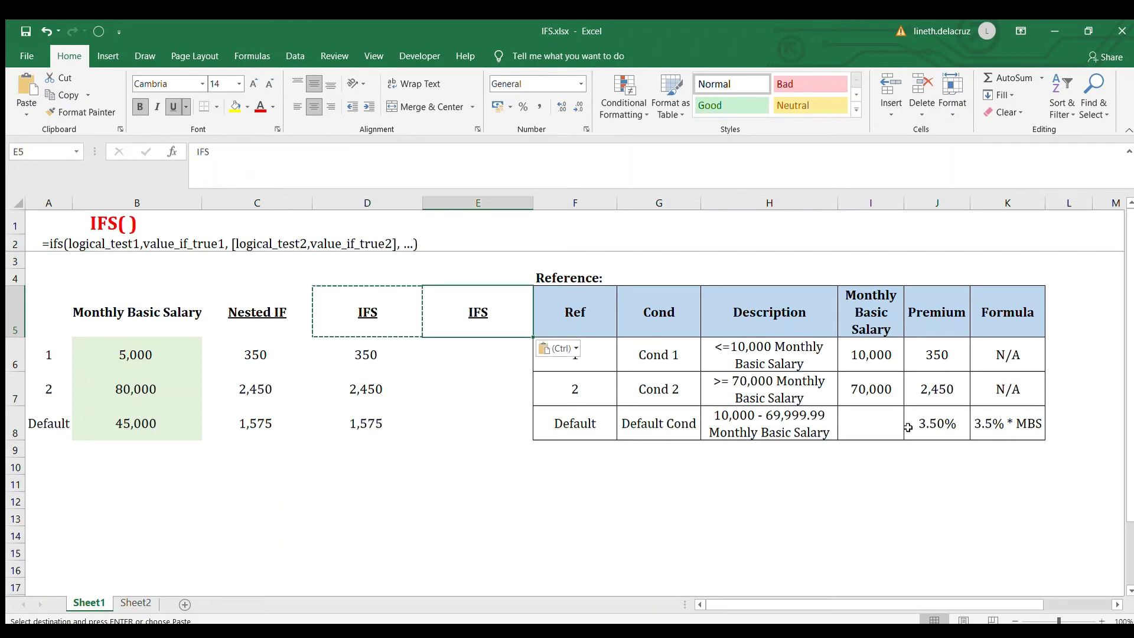
Paste D6's formula text into E6 and delete the trailing ),B6*$J$8) default
key(Down)
key(Left)
key(F2)
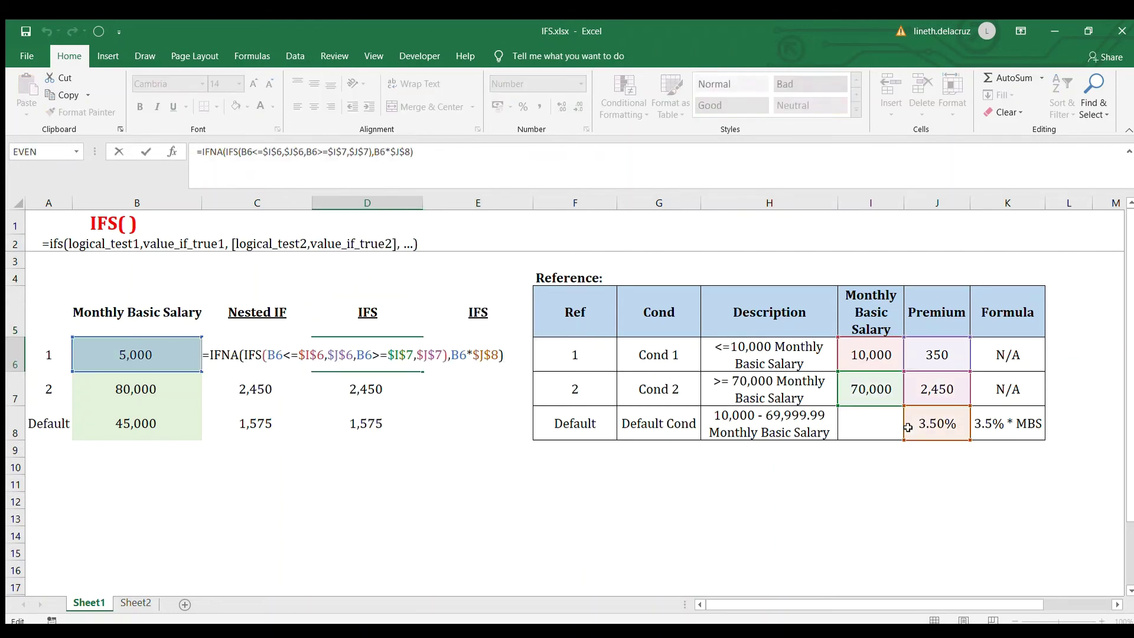
key(shift+Home)
key(ctrl+c)
key(Escape)
key(Right)
key(ctrl+v)
key(F2)
key(BackSpace)
key(BackSpace)
key(BackSpace)
key(BackSpace)
key(BackSpace)
key(BackSpace)
key(BackSpace)
key(BackSpace)
key(BackSpace)
key(BackSpace)
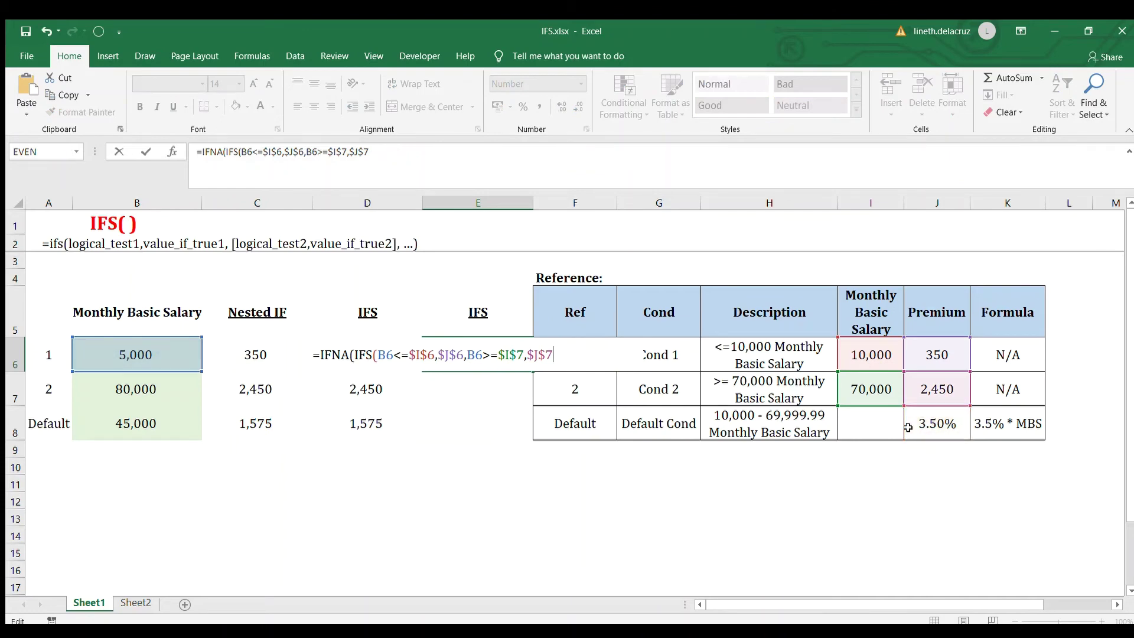
click(354, 355)
Remove IFNA from E6 and add TRUE,B6*$J$8 as the catch-all condition
key(BackSpace)
key(BackSpace)
key(BackSpace)
key(BackSpace)
key(BackSpace)
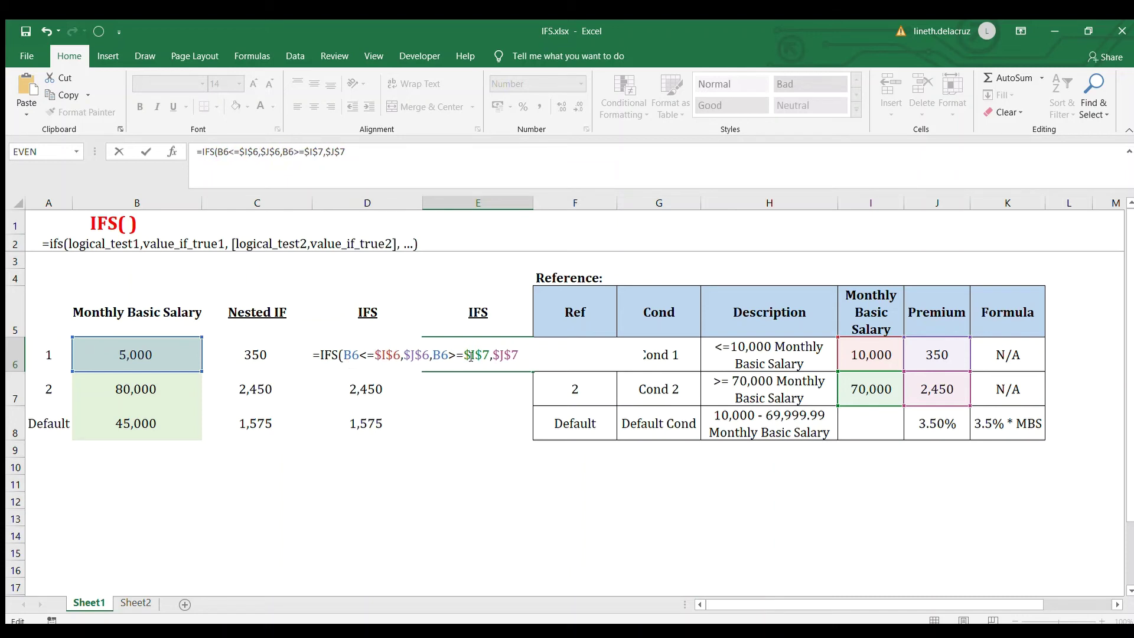
text(,)
text(TRUE,)
click(156, 355)
text(*)
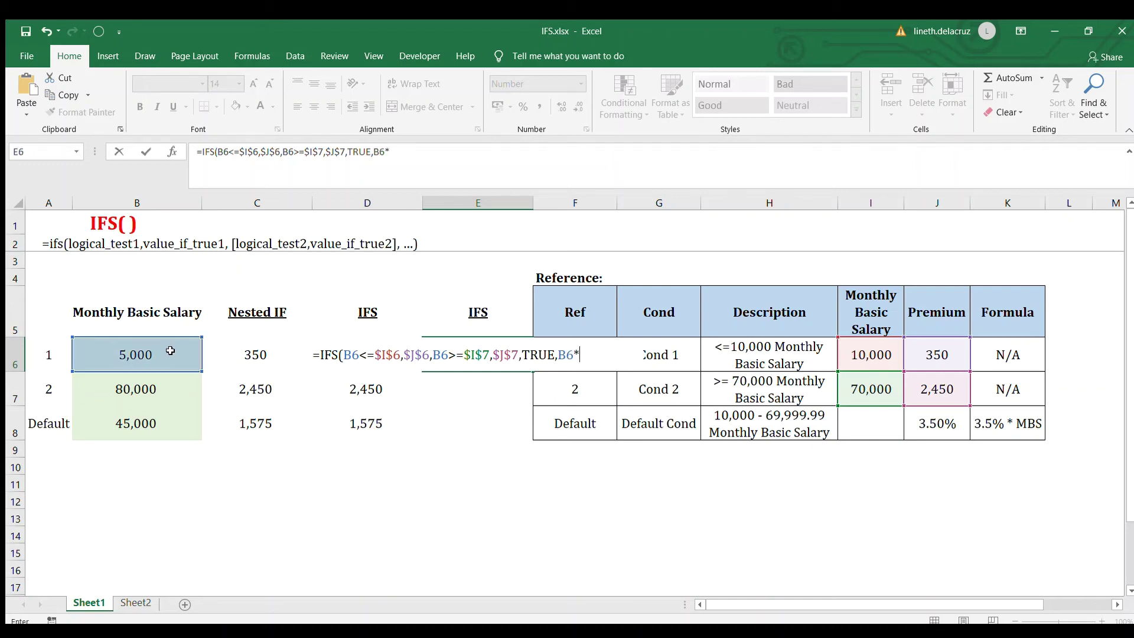
click(937, 415)
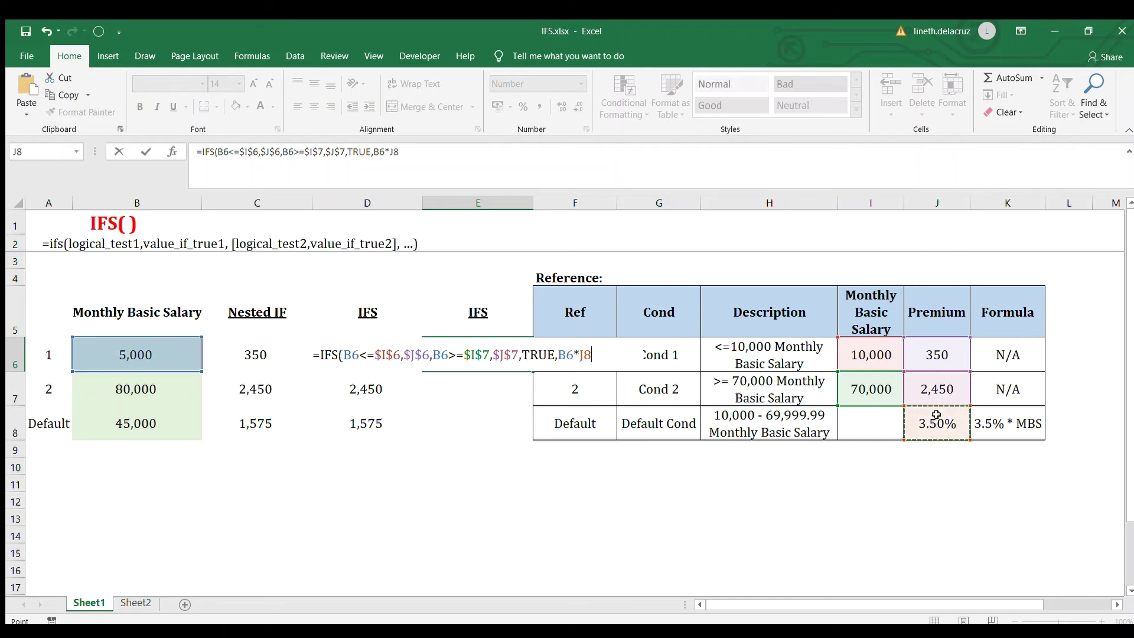
key(F4)
text())
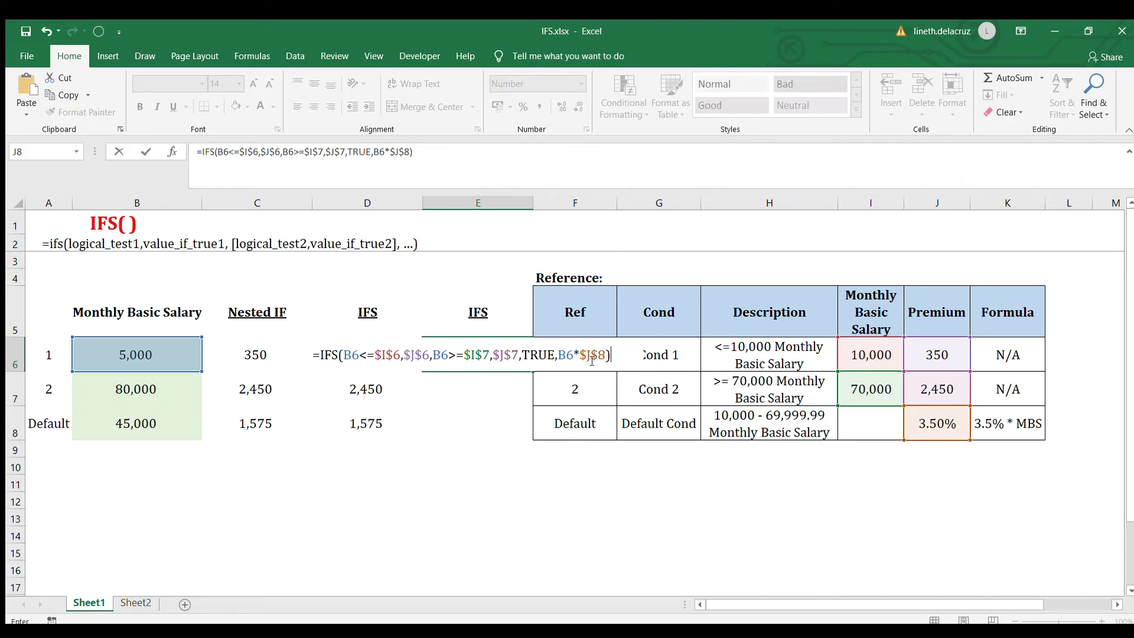
Commit E6, returning 350, and copy it with E7:E8 selected for the fill
key(Return)
key(Up)
key(ctrl+c)
key(Down)
key(shift+Down)
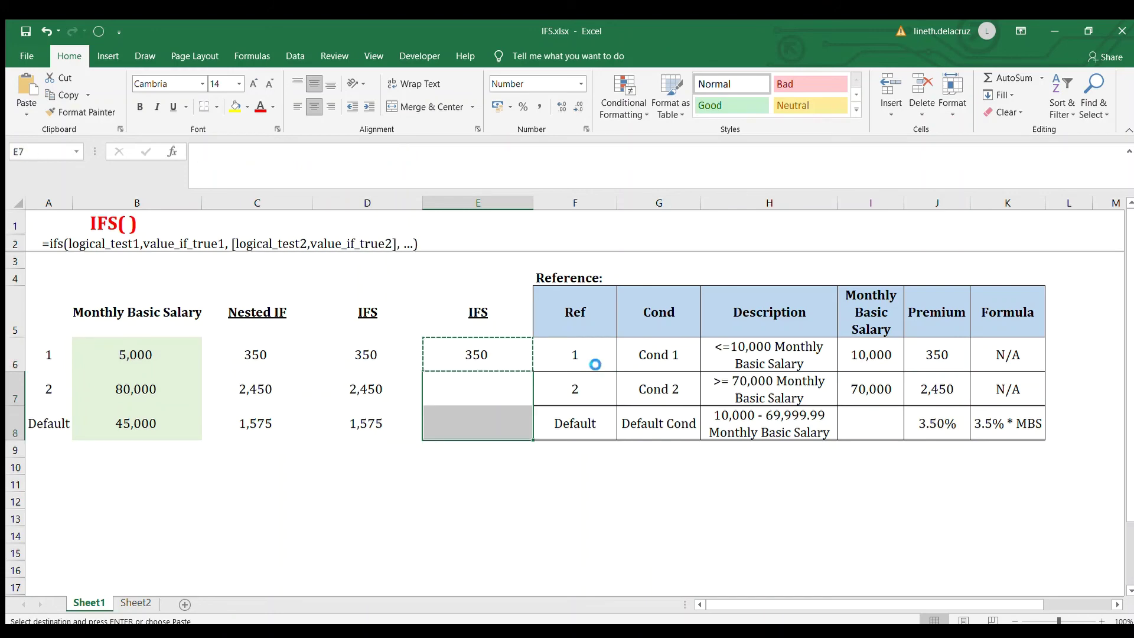
Paste E6's formula into E7:E8, returning 2,450 and 1,575
key(ctrl+v)
key(Down)
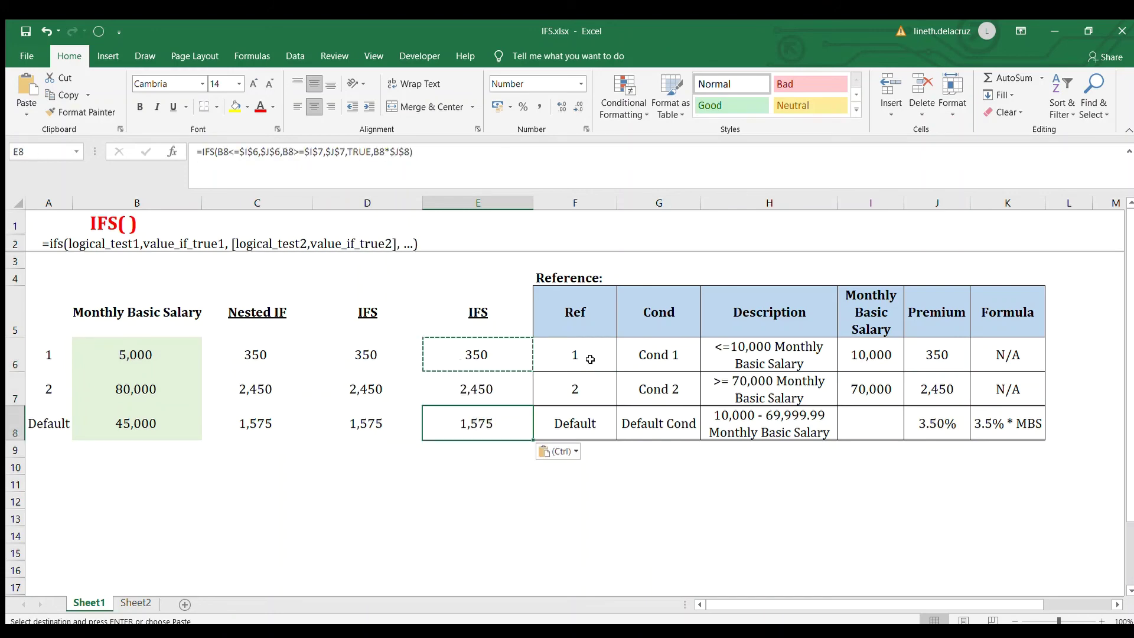
key(Up)
key(Up)
Change E6 to =IFS(TRUE,$J$6,FALSE,$J$7,TRUE,B6*$J$8), still returning 350
key(F2)
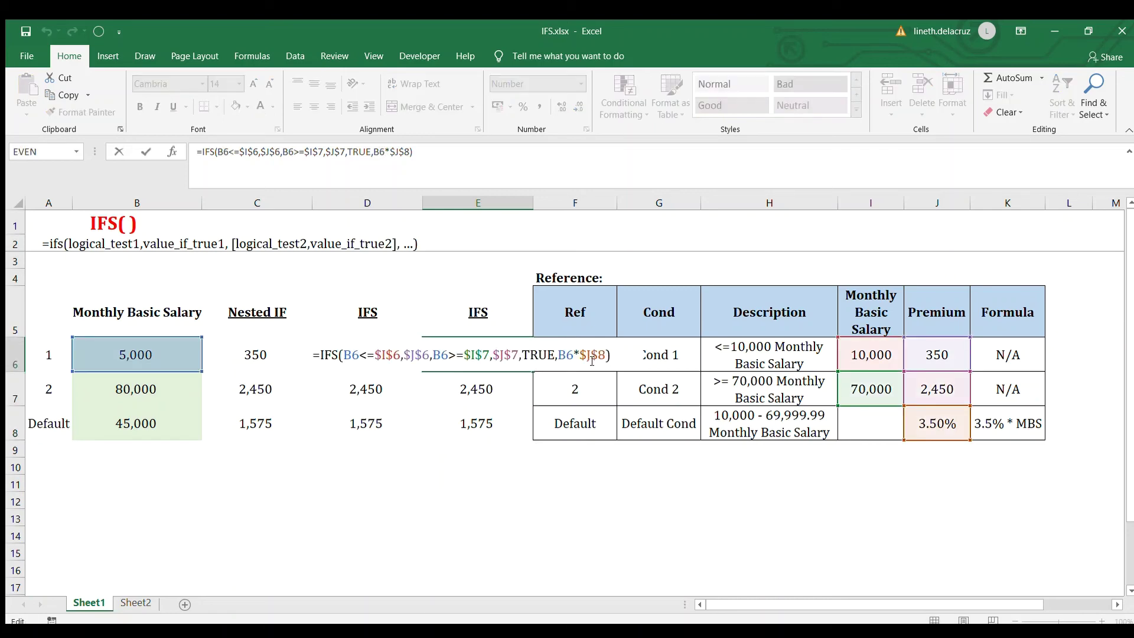
drag(398, 358, 346, 353)
text(TRUE)
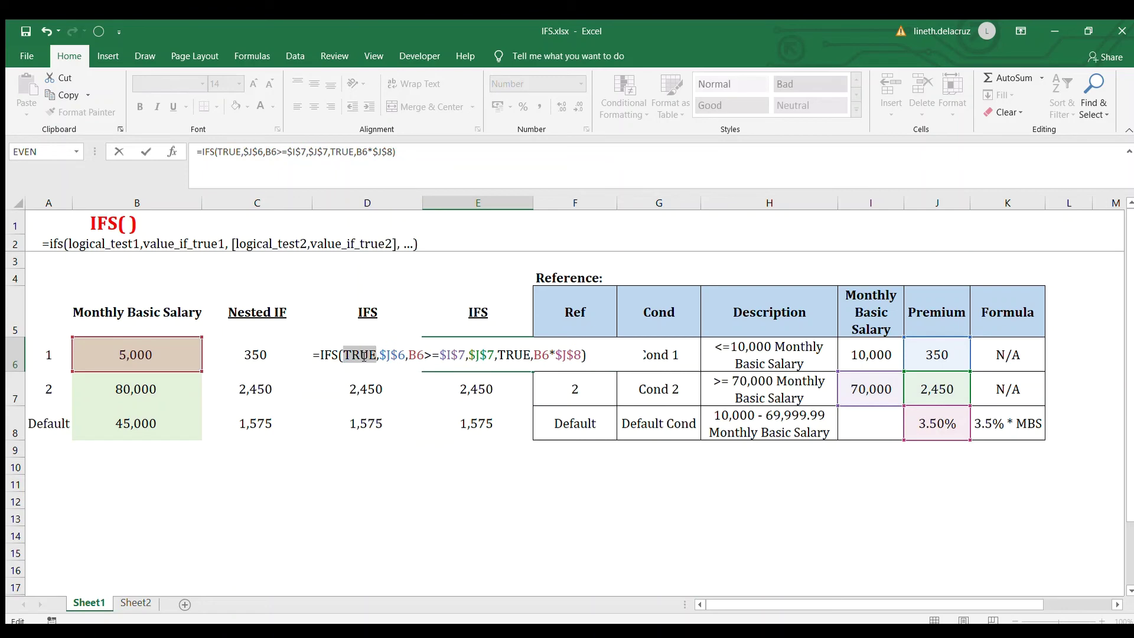
drag(465, 355, 409, 354)
text(FALSE)
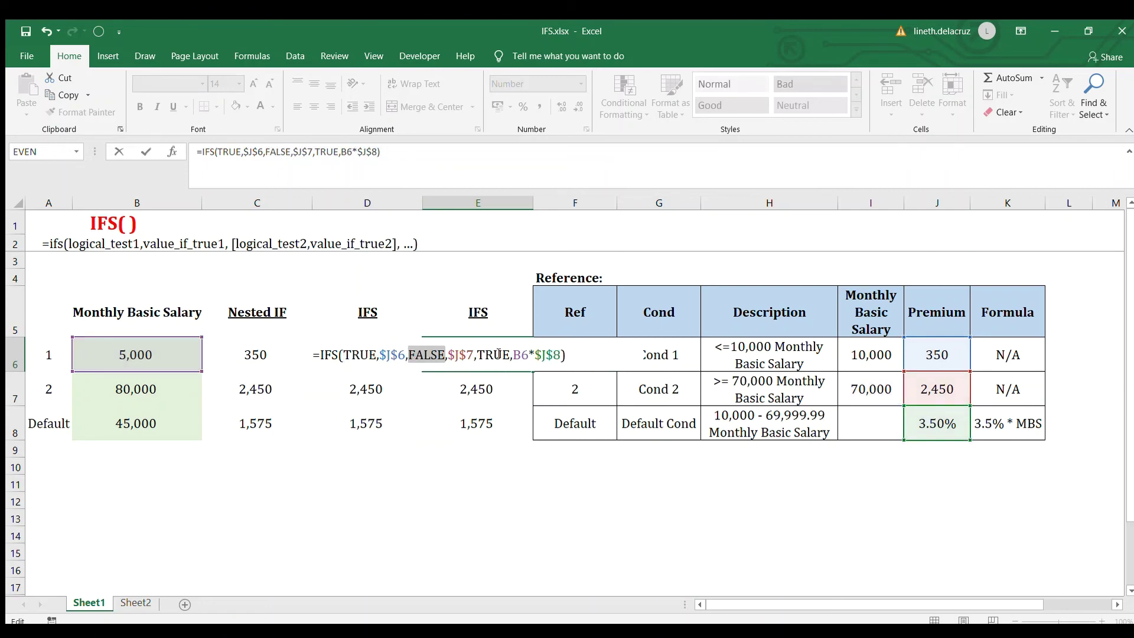
click(498, 355)
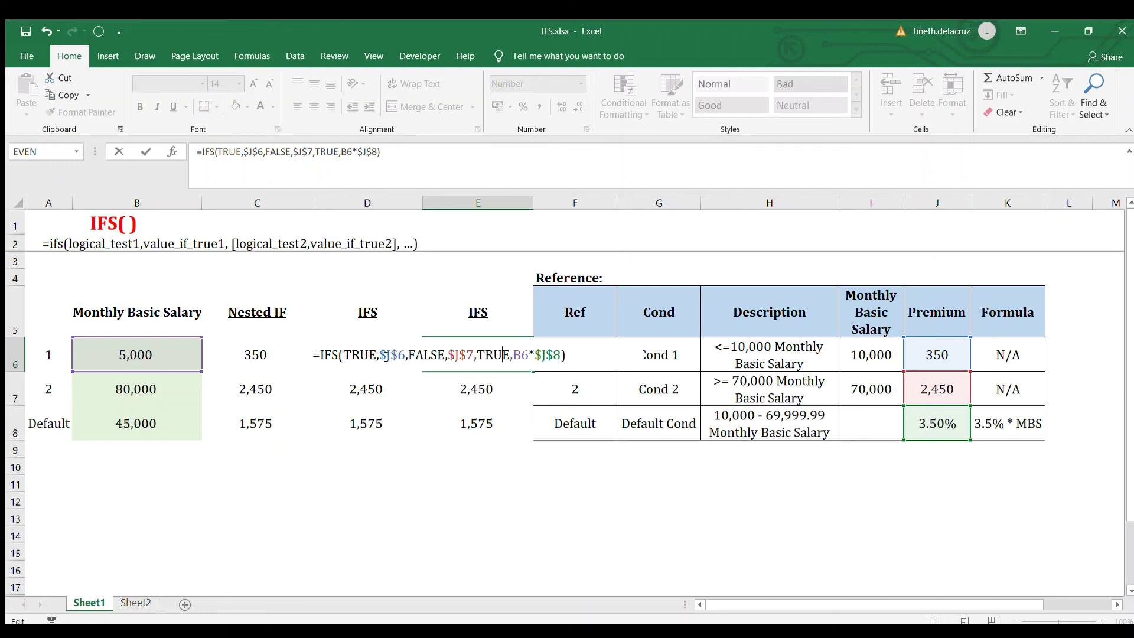
key(Return)
key(Up)
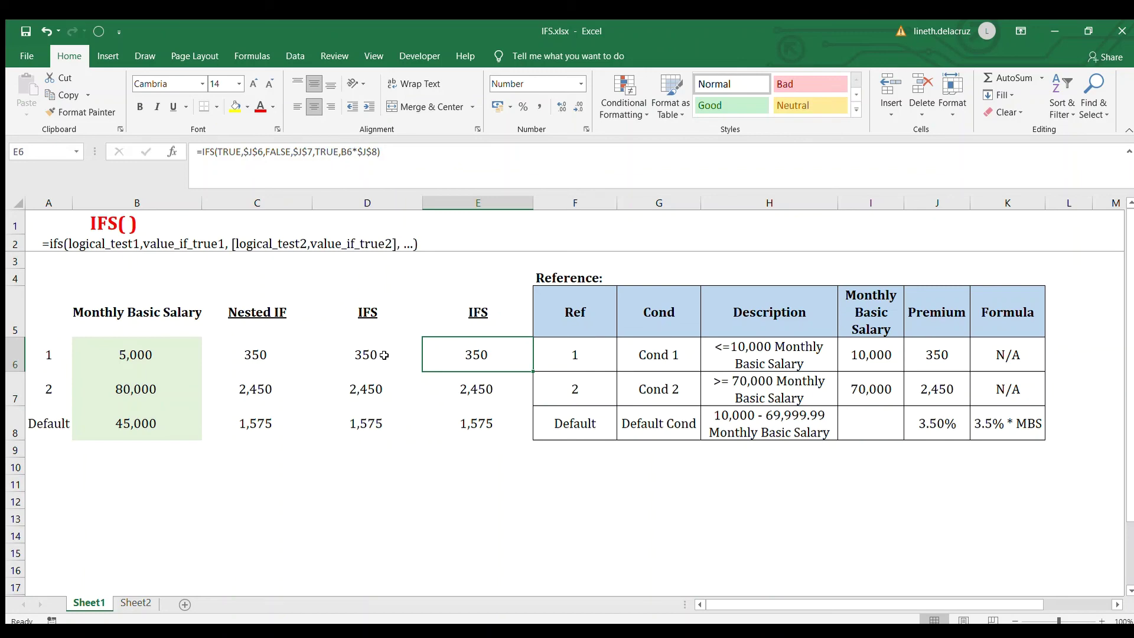
Edit E8's IFS formula and evaluate B8<=$I$6 and B8>=$I$7 to FALSE with F9
key(Down)
click(480, 431)
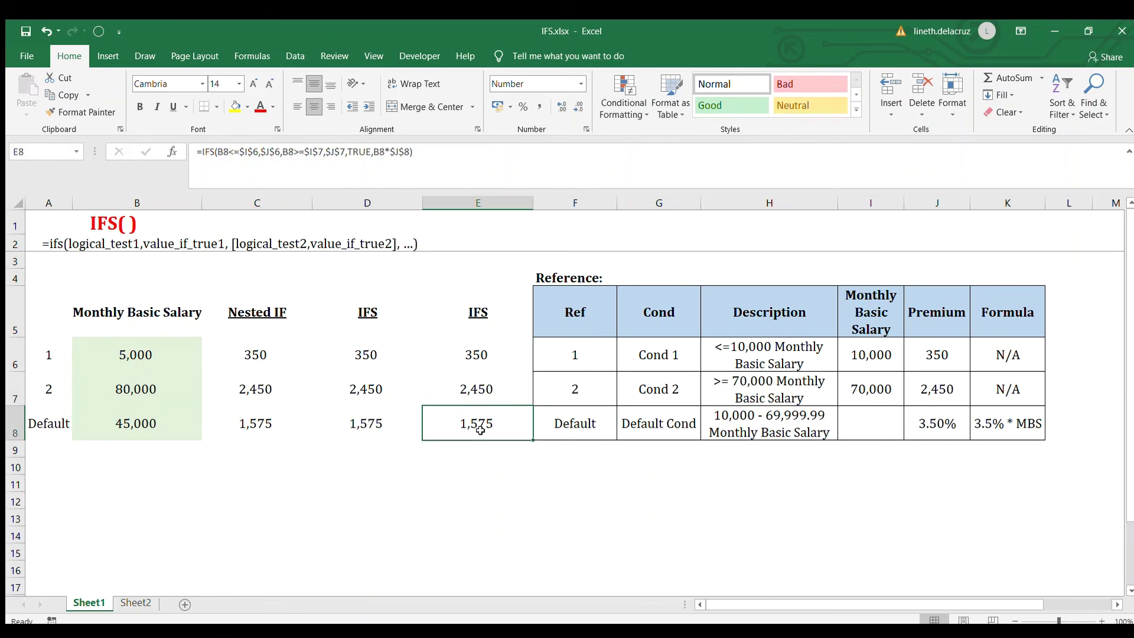
double_click(481, 431)
drag(401, 424, 344, 424)
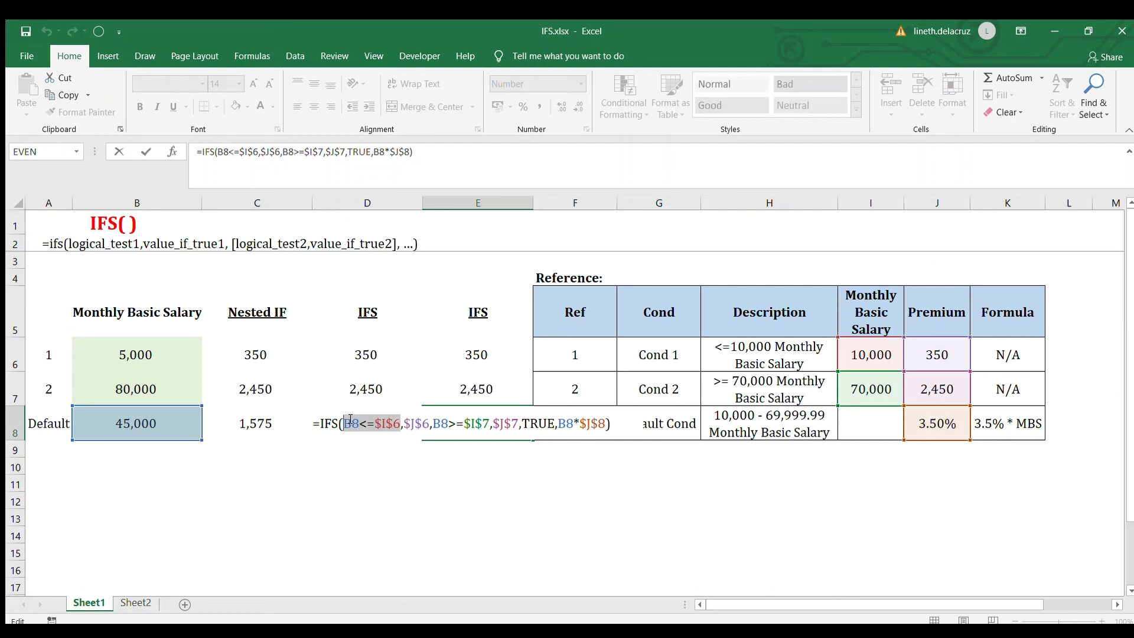
key(F9)
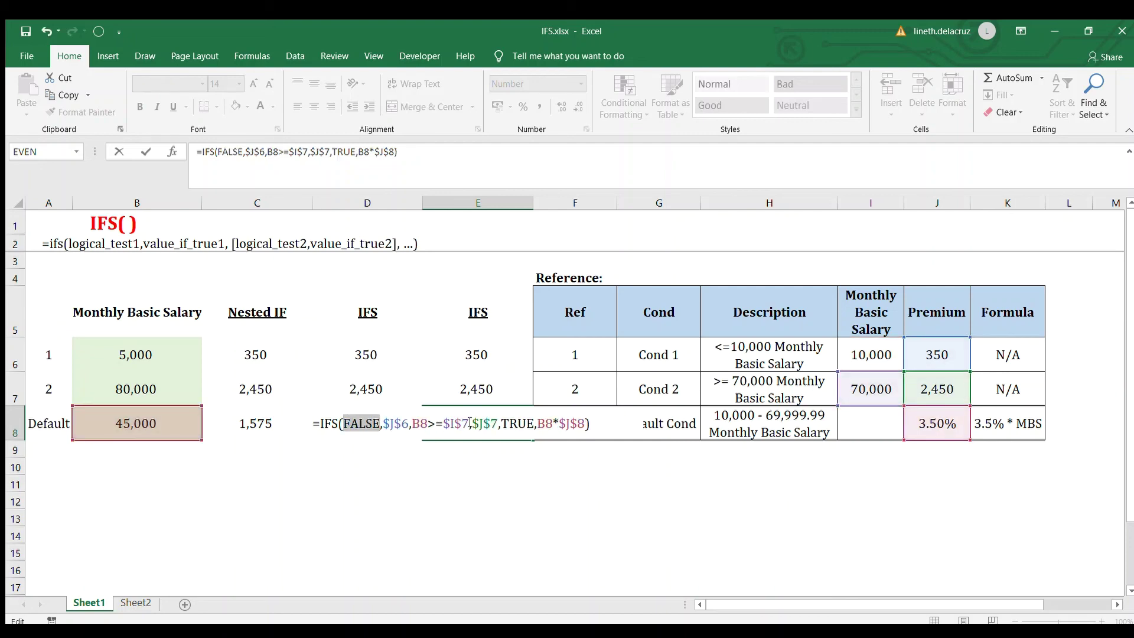
drag(473, 423, 412, 424)
key(F9)
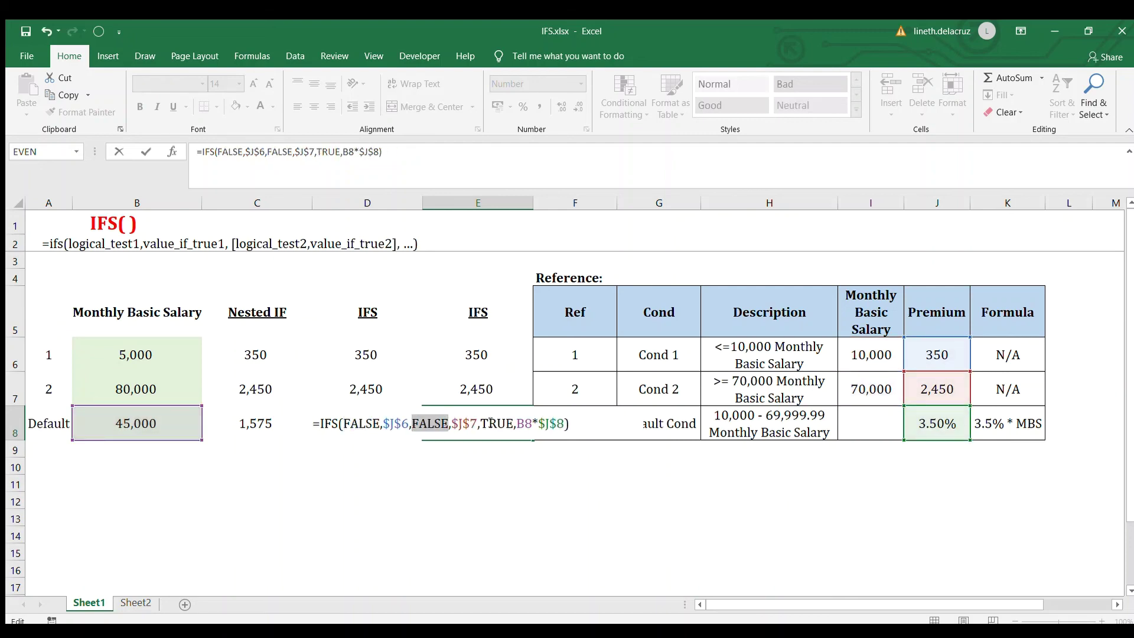
Highlight part of the remaining TRUE default calculation B8*$J$8 in the formula
click(491, 422)
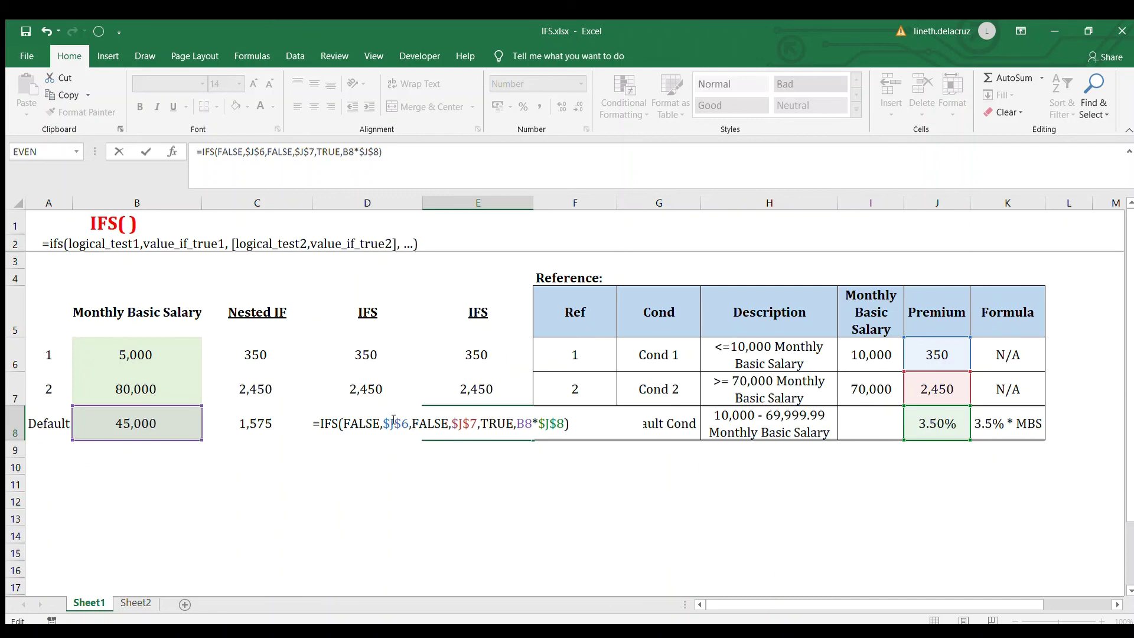
click(526, 421)
key(shift+Right)
key(shift+Right)
key(shift+Right)
key(shift+Right)
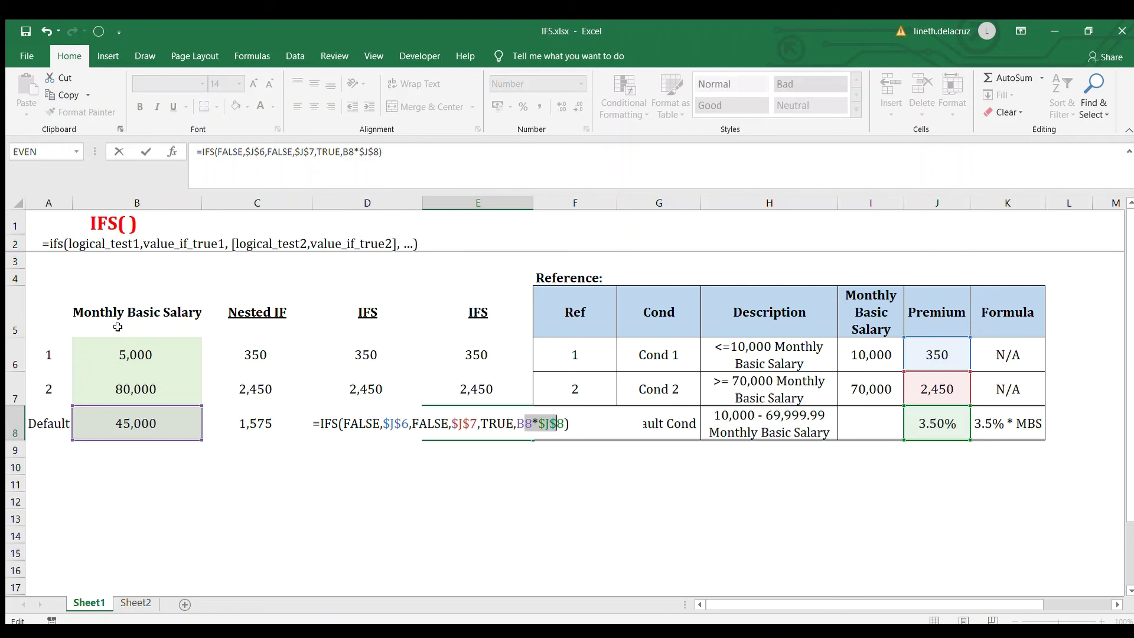